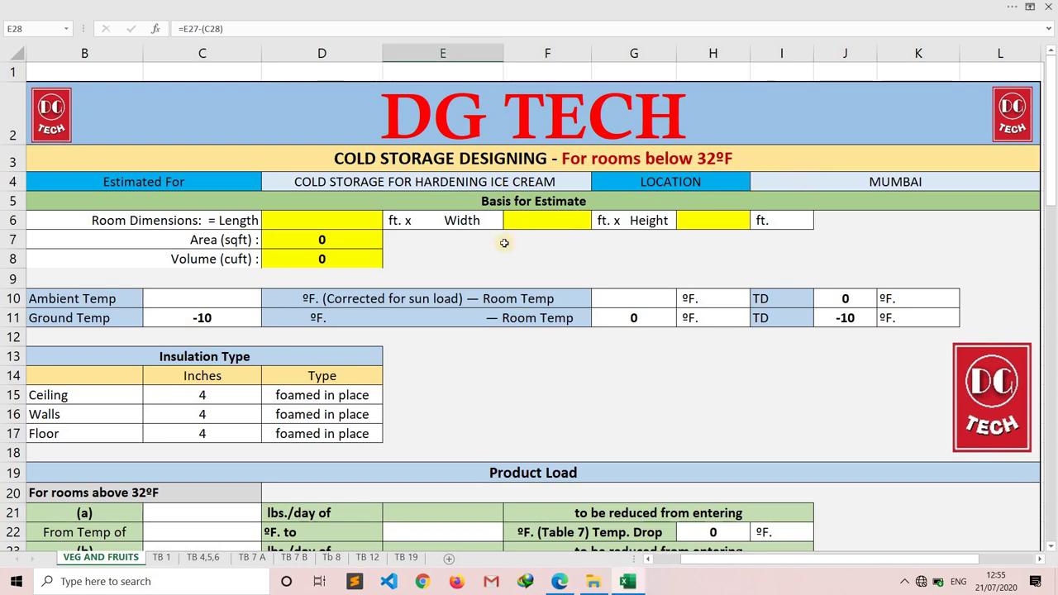
Step: Enter room dimensions of 14 ft length, 12 ft width and 8 ft height (1344 cu ft)
left_click(357, 219)
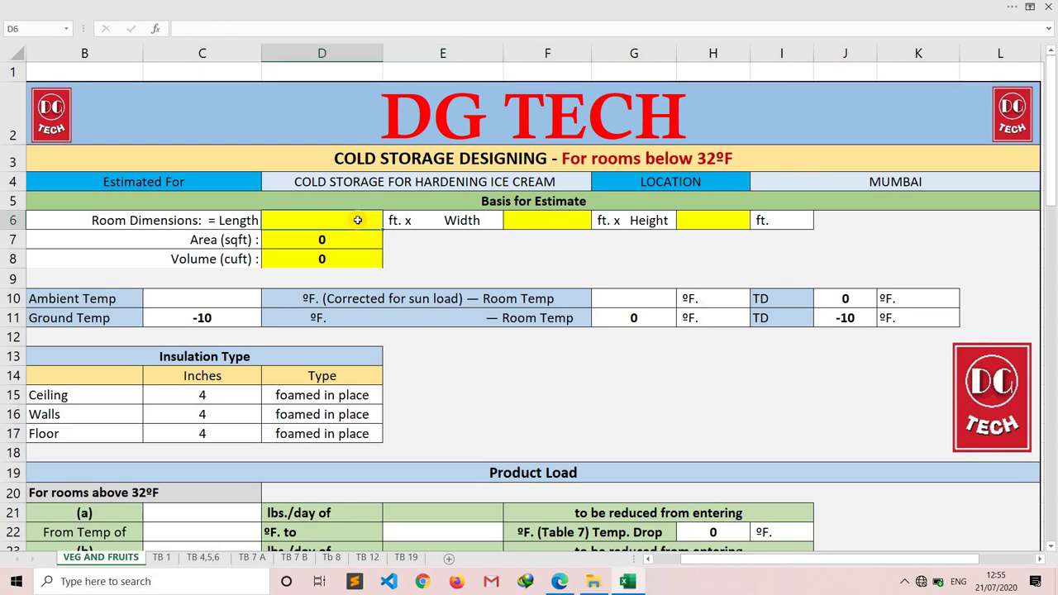
type("14")
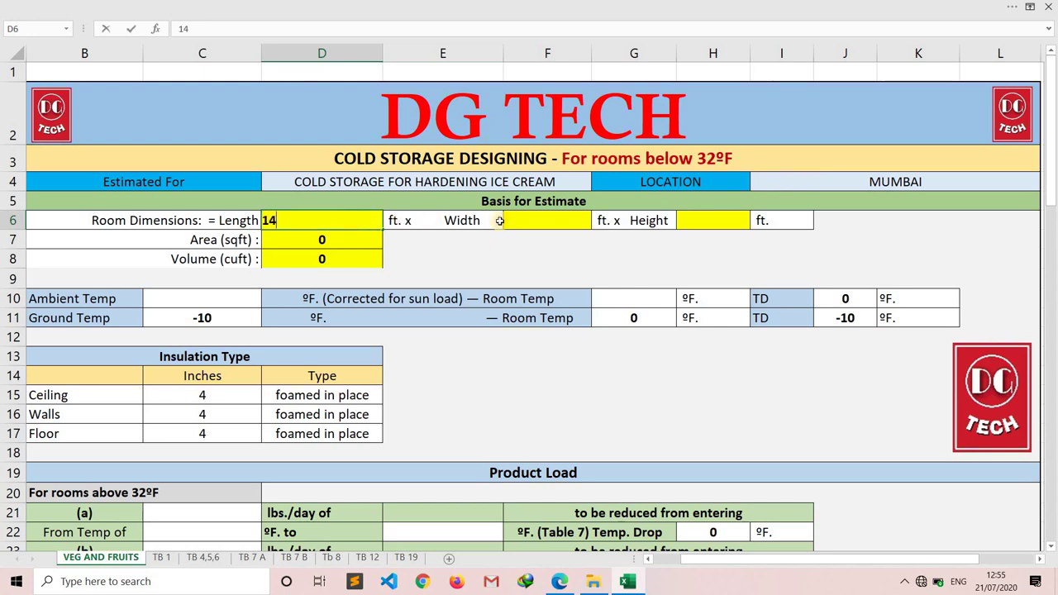
left_click(515, 223)
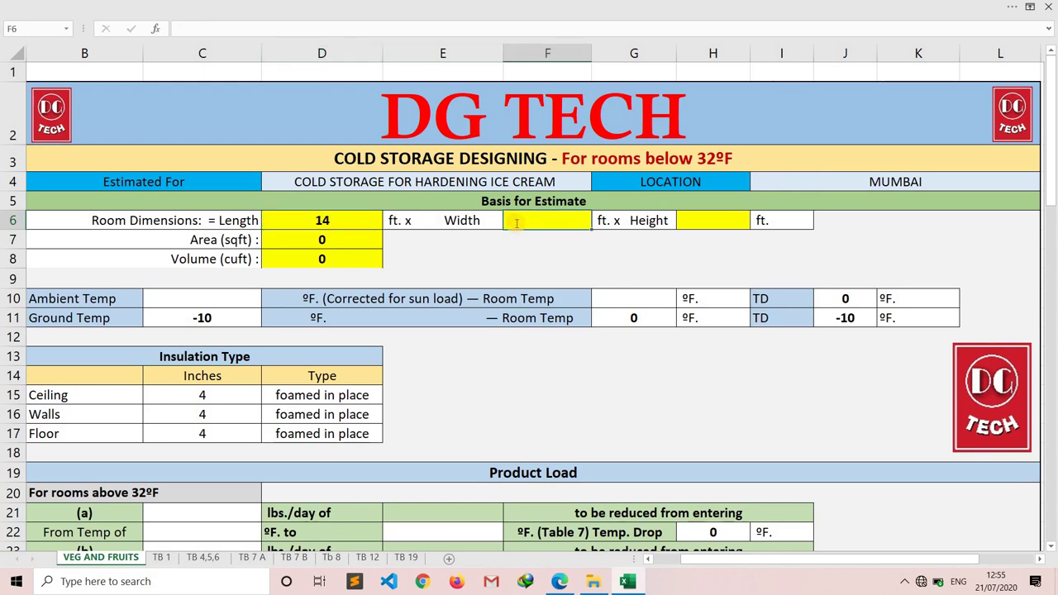
type("12")
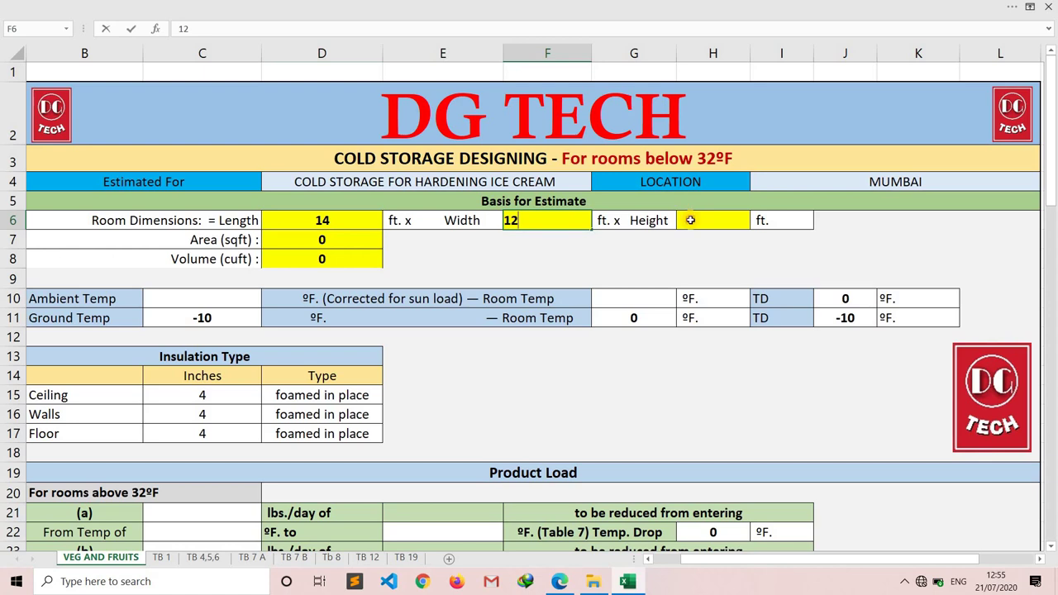
left_click(690, 220)
type("8")
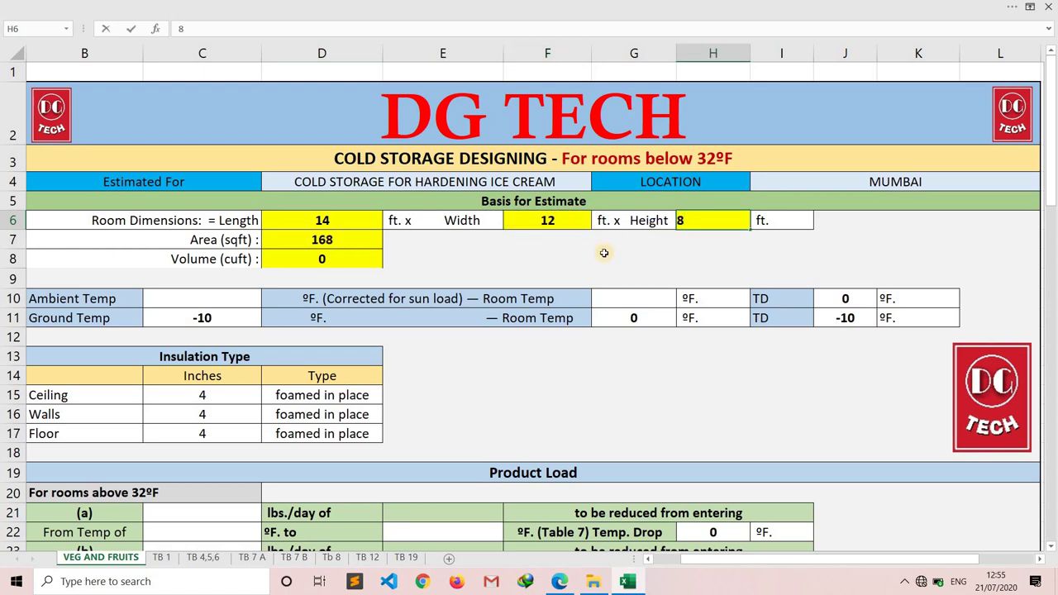
left_click(604, 253)
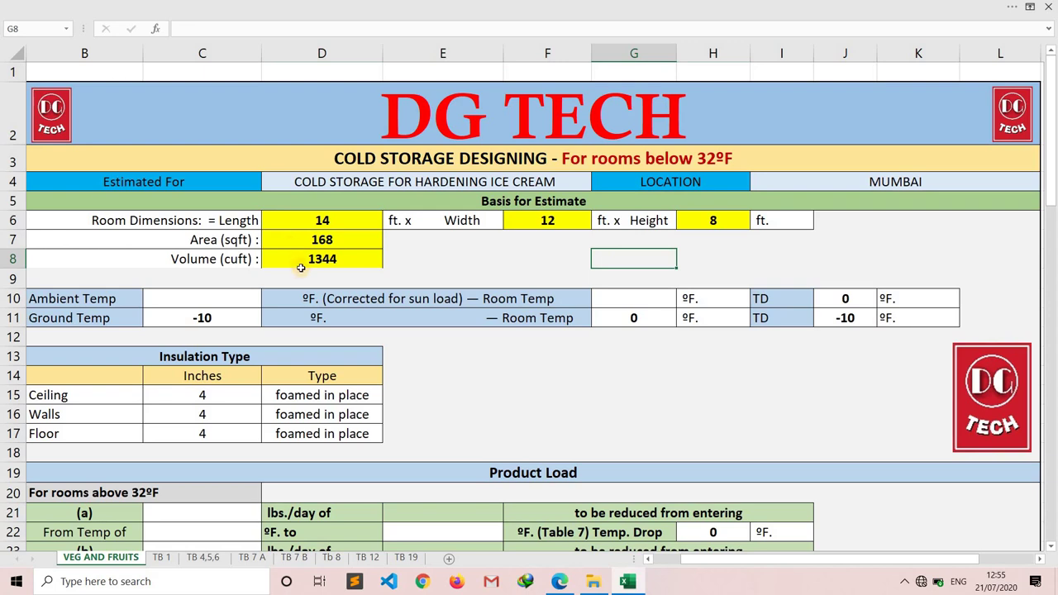
Step: Set the ambient temperature to 95 °F, giving an 85 °F ground temperature
scroll(299, 268, "down", 1)
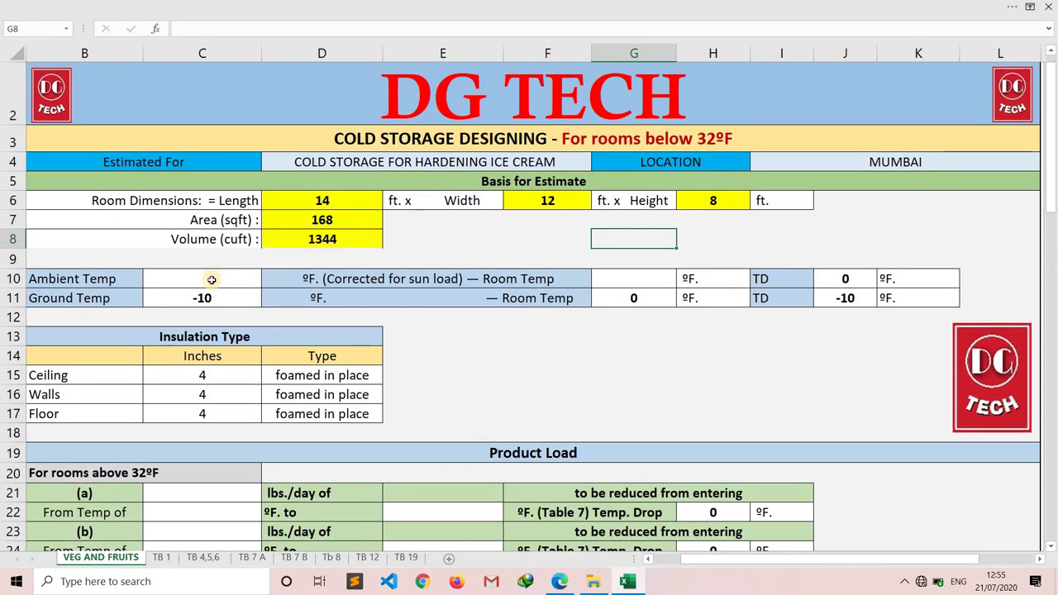
left_click(212, 280)
type("95")
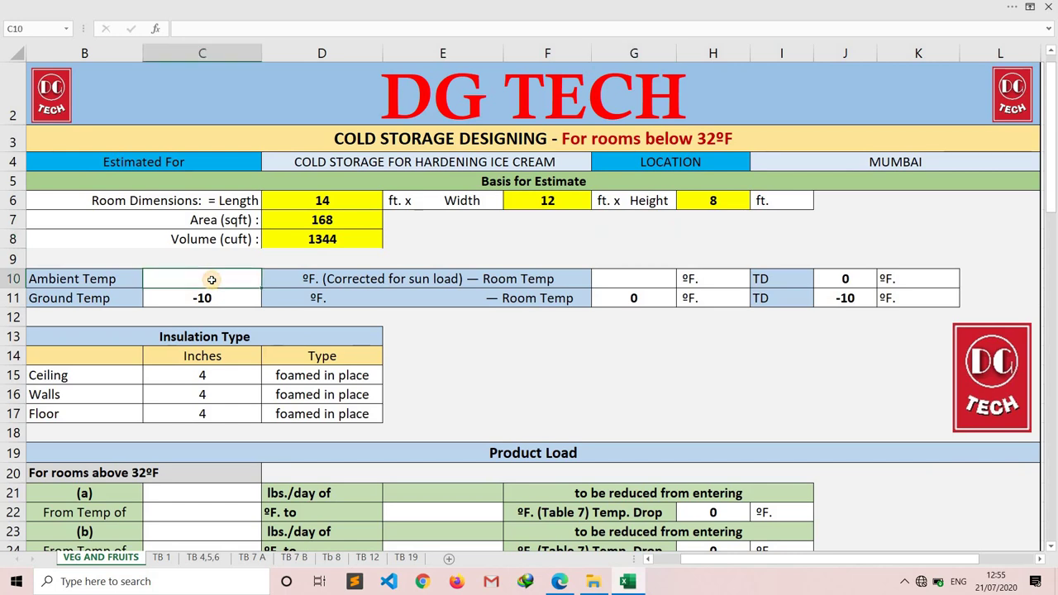
left_click(247, 310)
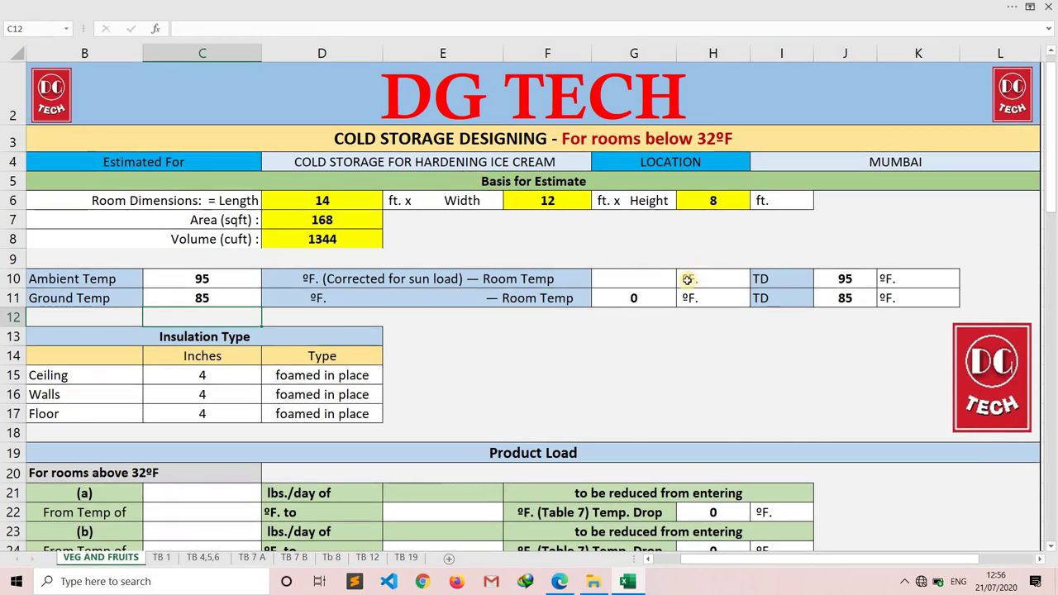
scroll(687, 279, "down", 1)
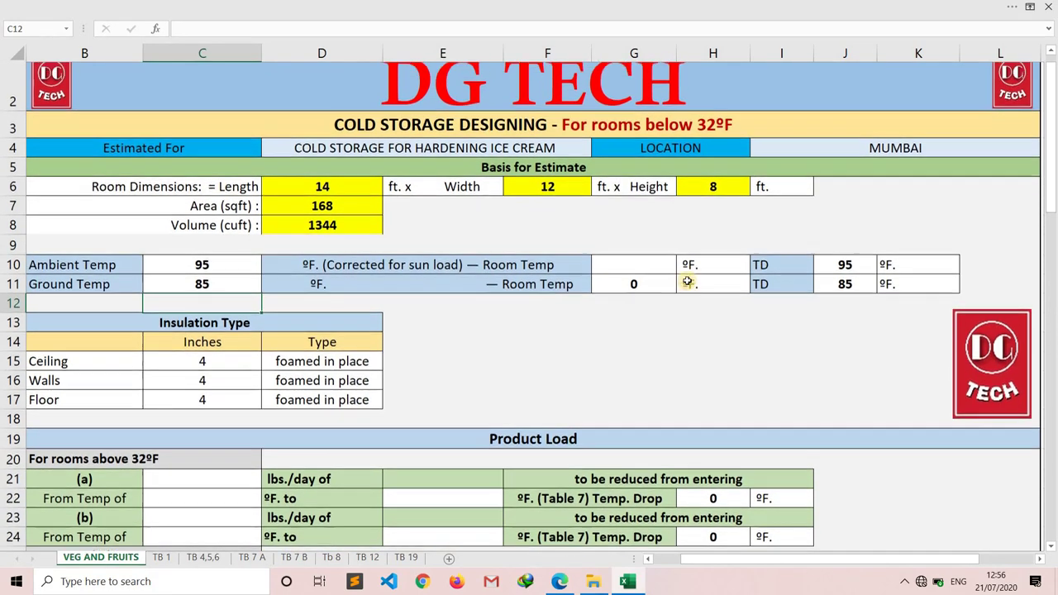
scroll(687, 281, "up", 1)
scroll(686, 281, "down", 1)
scroll(687, 281, "down", 2)
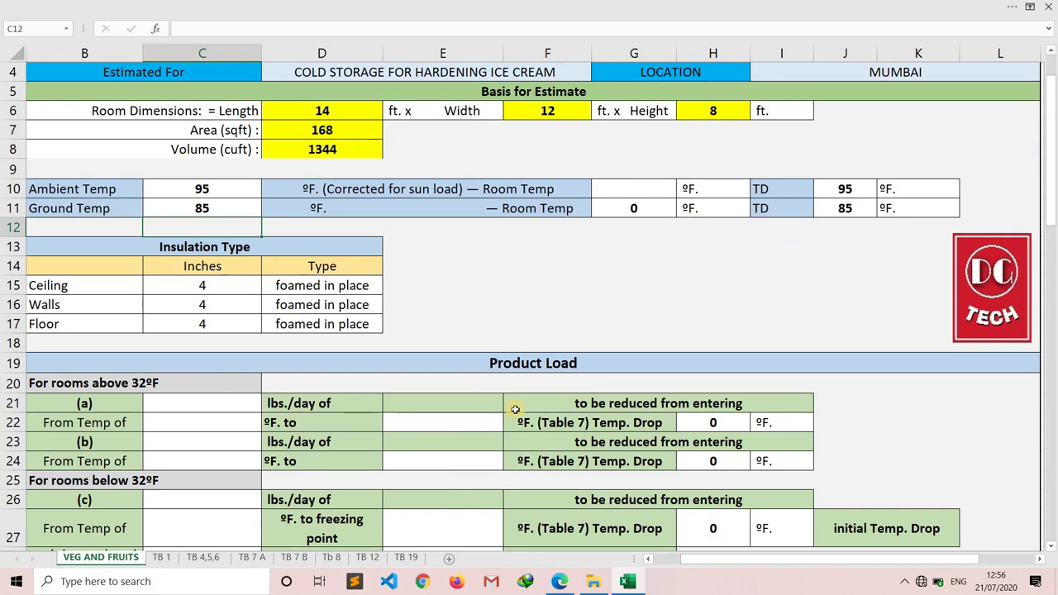
scroll(514, 410, "down", 1)
scroll(515, 410, "down", 1)
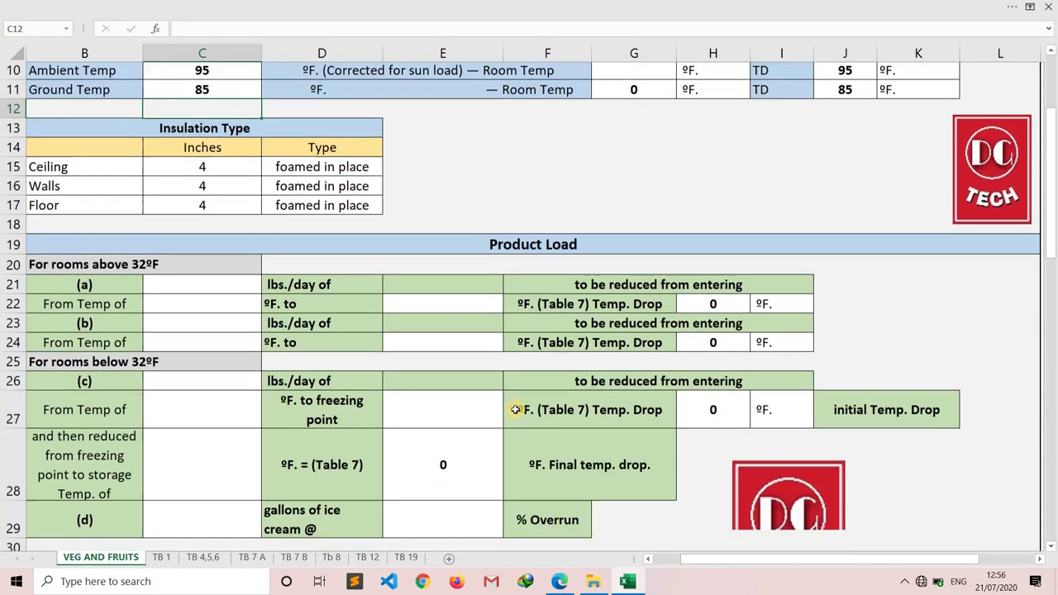
scroll(276, 210, "up", 1)
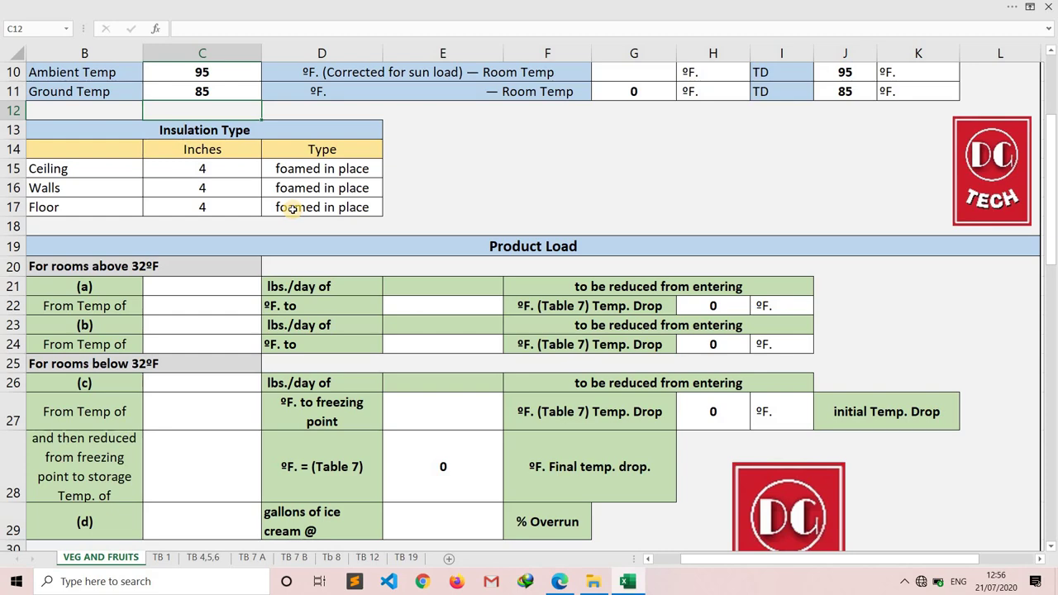
scroll(291, 209, "down", 2)
scroll(290, 209, "up", 3)
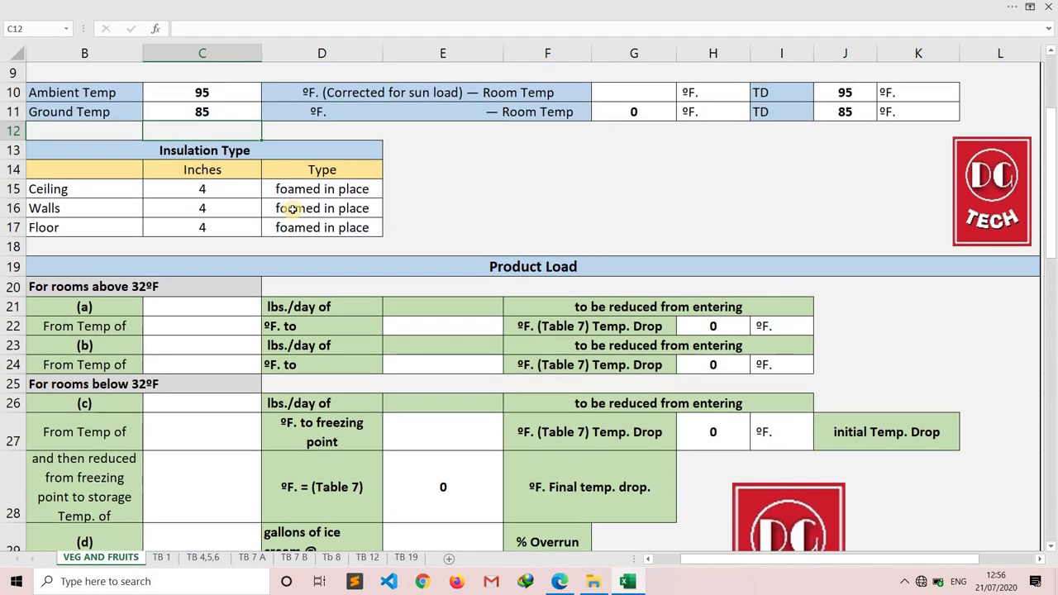
scroll(290, 209, "down", 2)
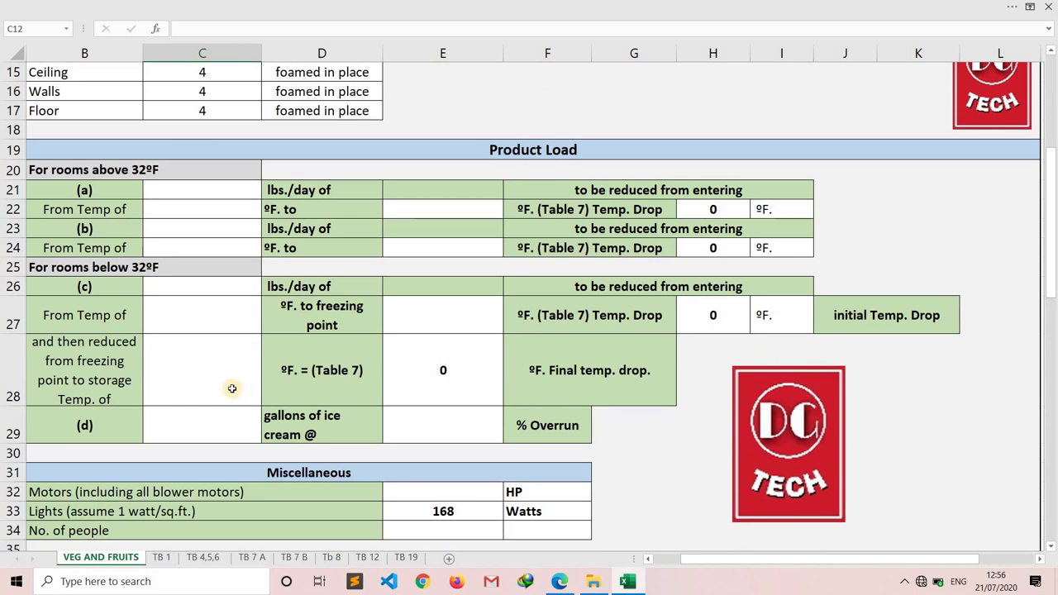
Step: Enter 100 gallons of ice cream and view Table 19's hardening loads per overrun percent
left_click(217, 429)
type("100")
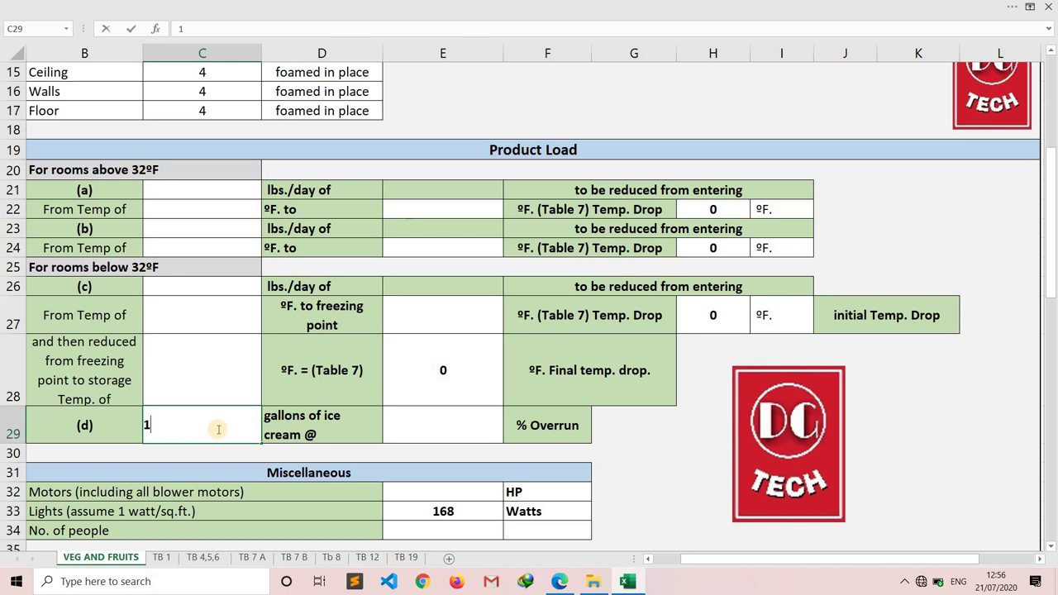
left_click(439, 427)
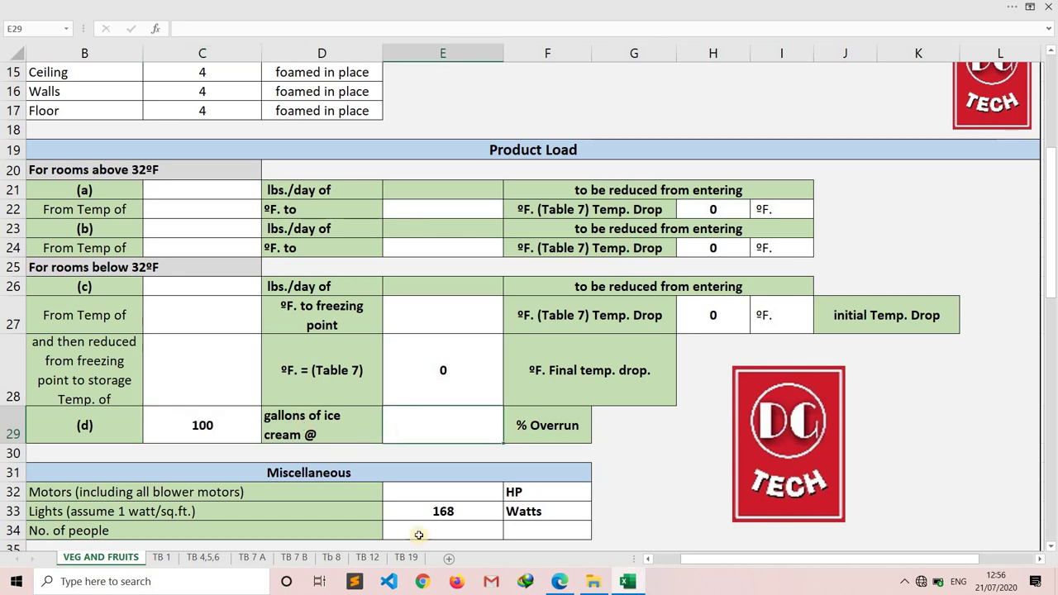
left_click(408, 558)
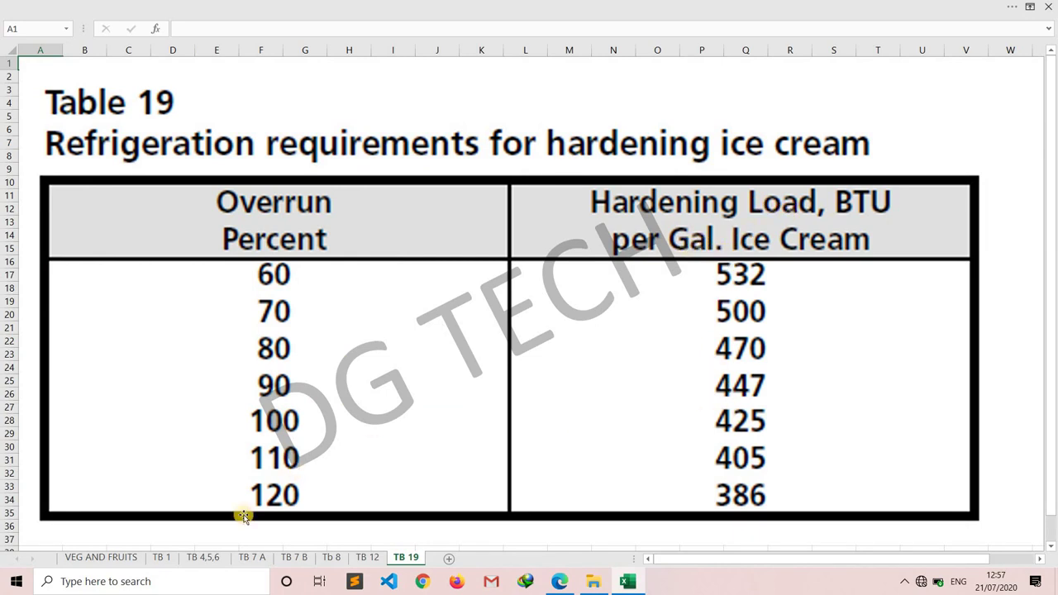
Step: On the VEG AND FRUITS sheet, give the ice cream a 100% overrun and return to the sheet top
left_click(112, 560)
type("100")
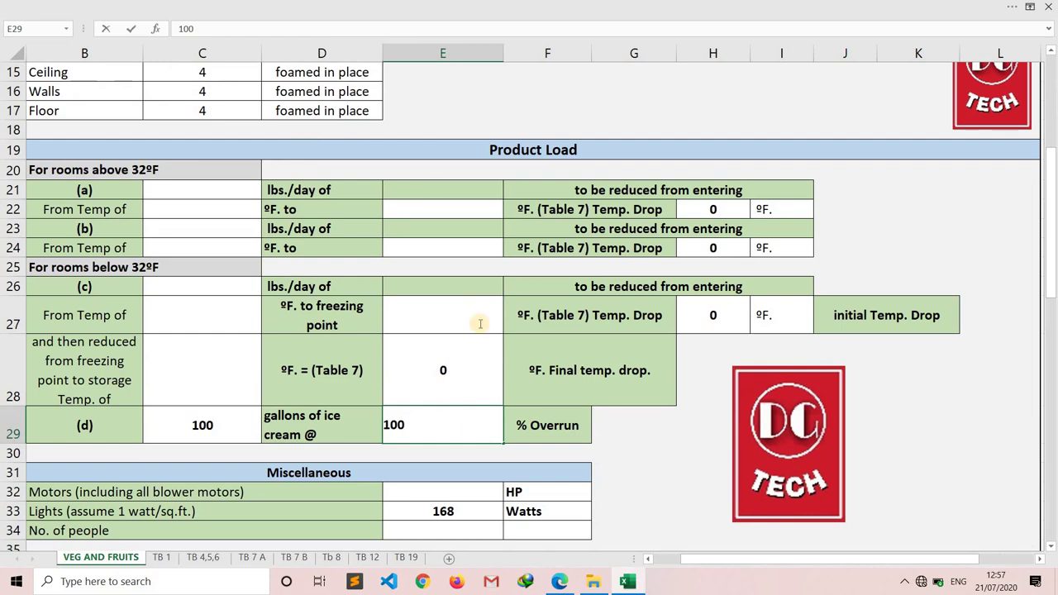
scroll(480, 323, "down", 2)
scroll(479, 323, "up", 4)
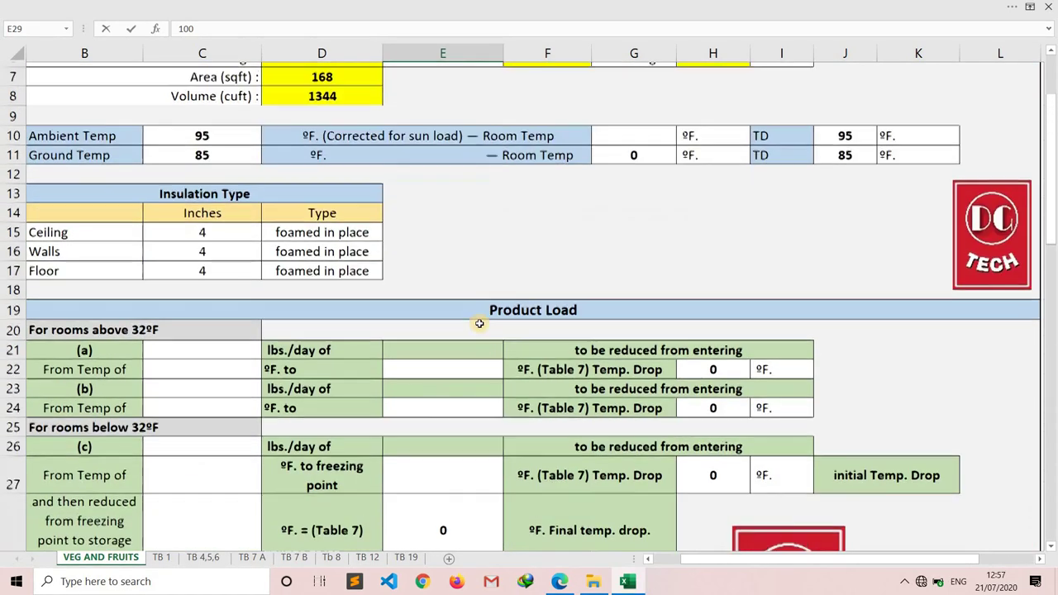
scroll(479, 323, "up", 1)
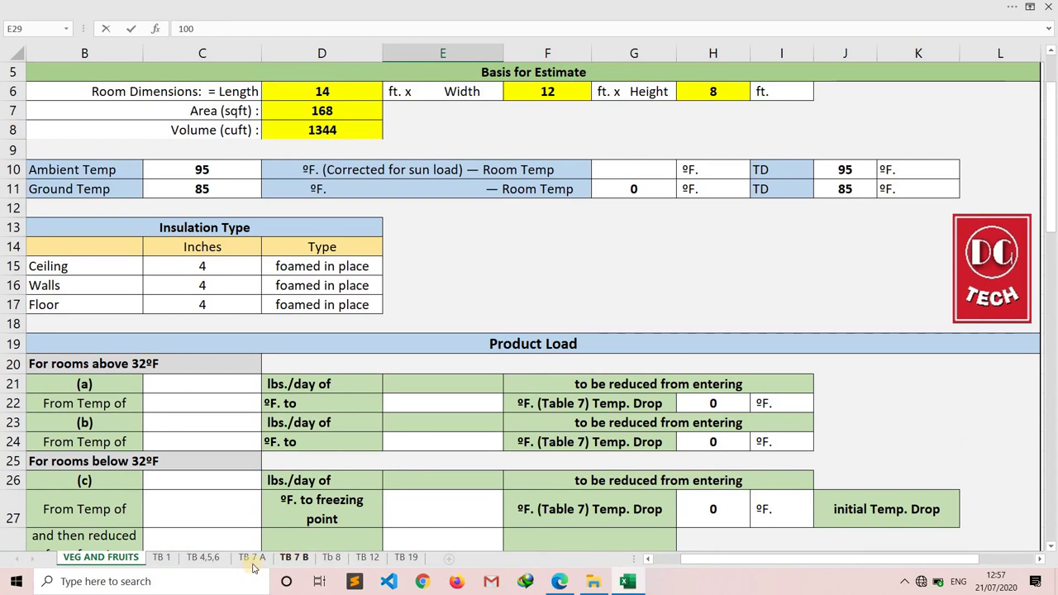
scroll(611, 227, "up", 1)
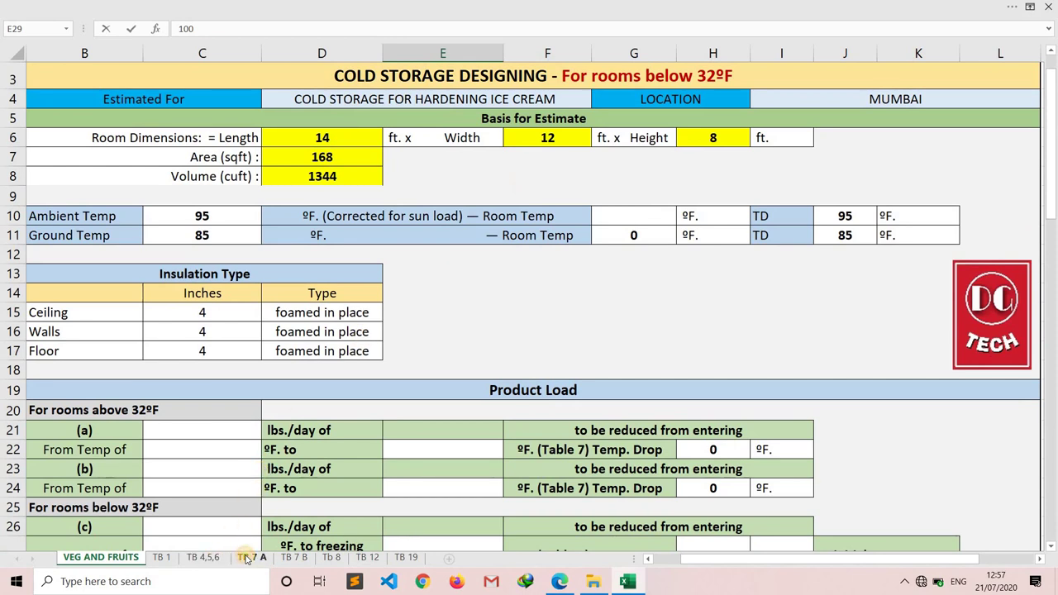
left_click(251, 557)
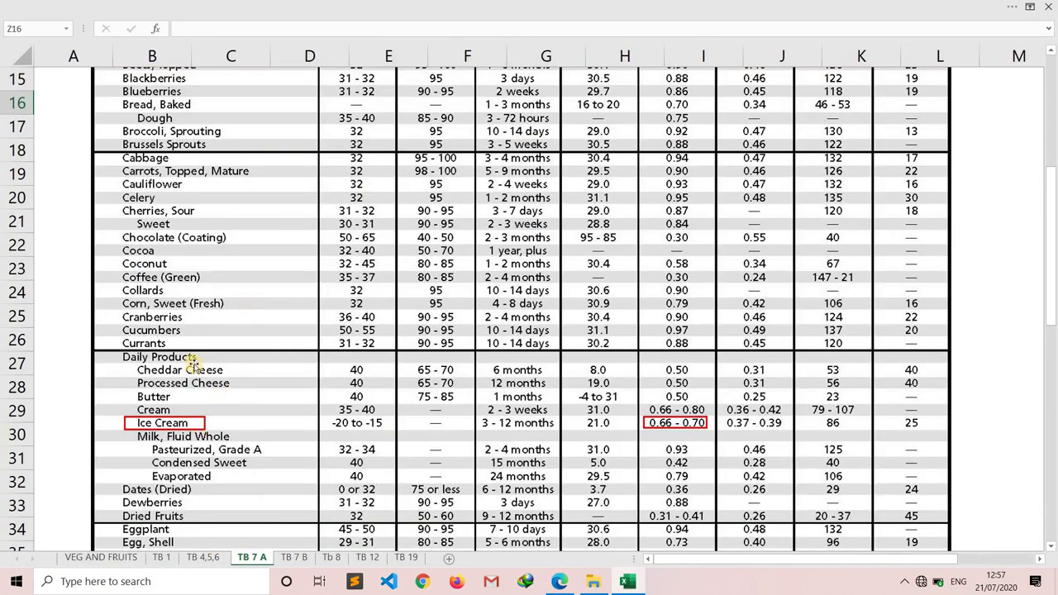
scroll(189, 366, "up", 2)
scroll(194, 367, "up", 1)
scroll(194, 368, "up", 2)
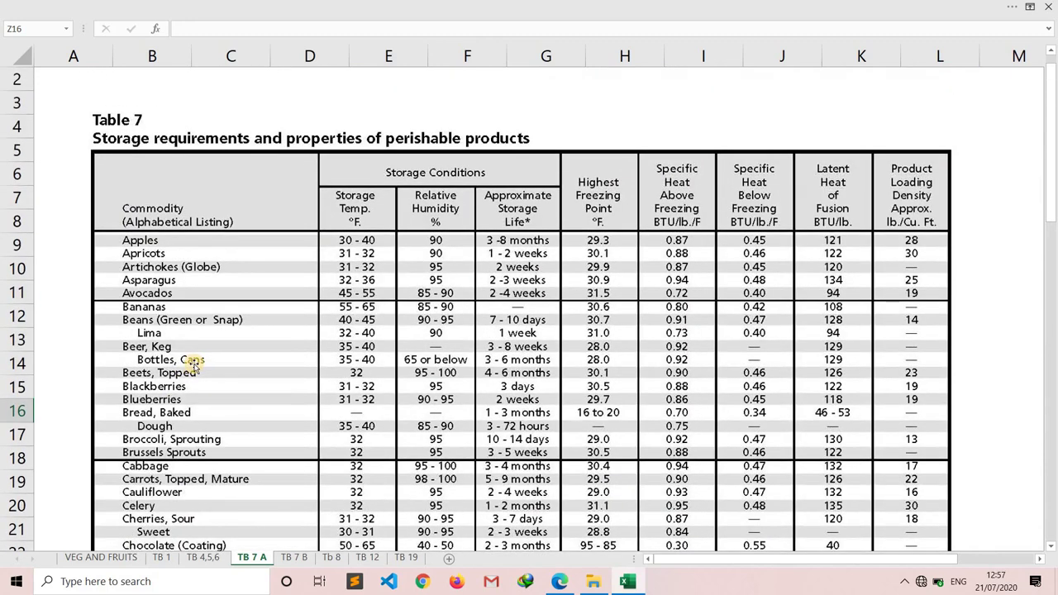
scroll(192, 364, "down", 2)
scroll(192, 364, "down", 2)
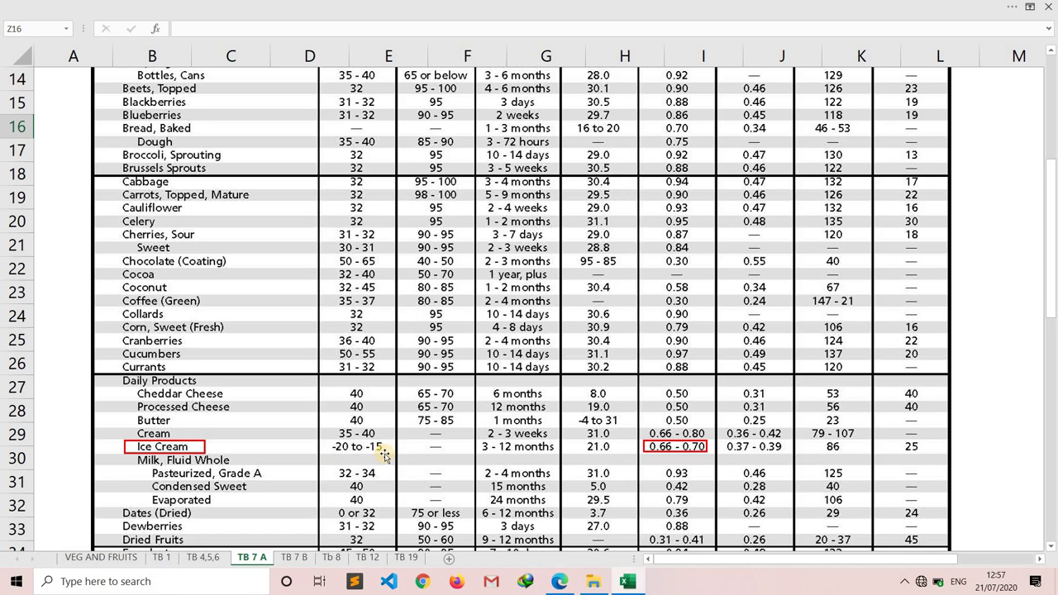
left_click(130, 559)
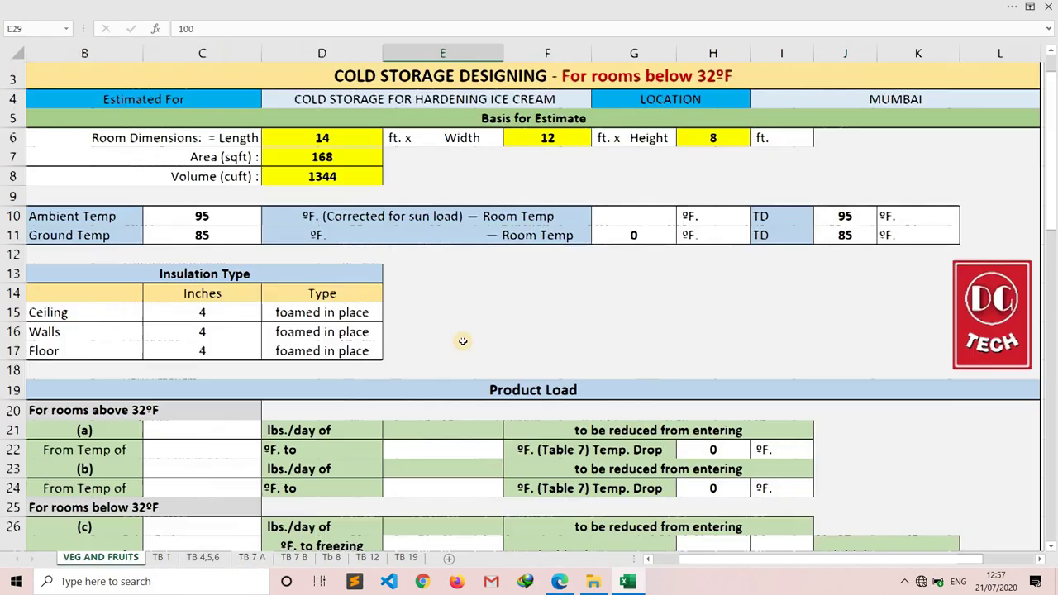
Step: Set the room temperature to -20 °F and verify the 115 °F ambient and 105 °F ground TDs
left_click(654, 220)
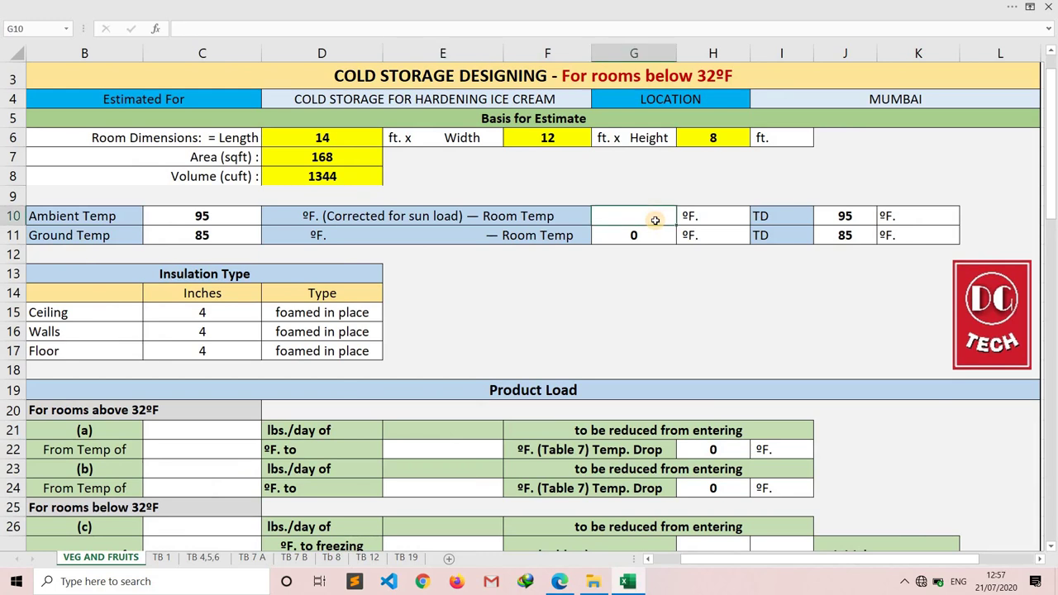
type("-20")
key("Return")
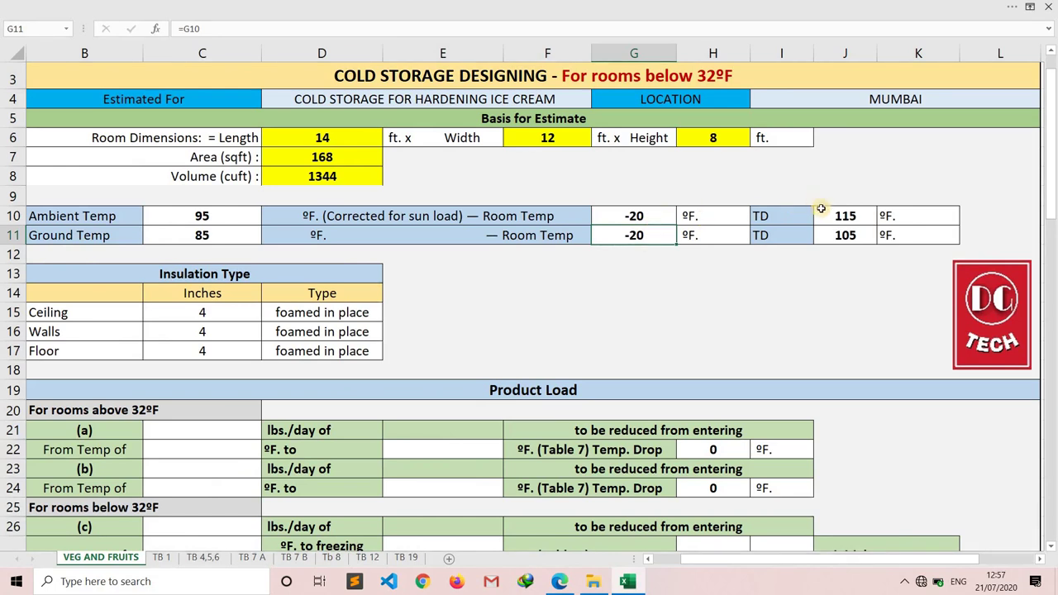
left_click(832, 216)
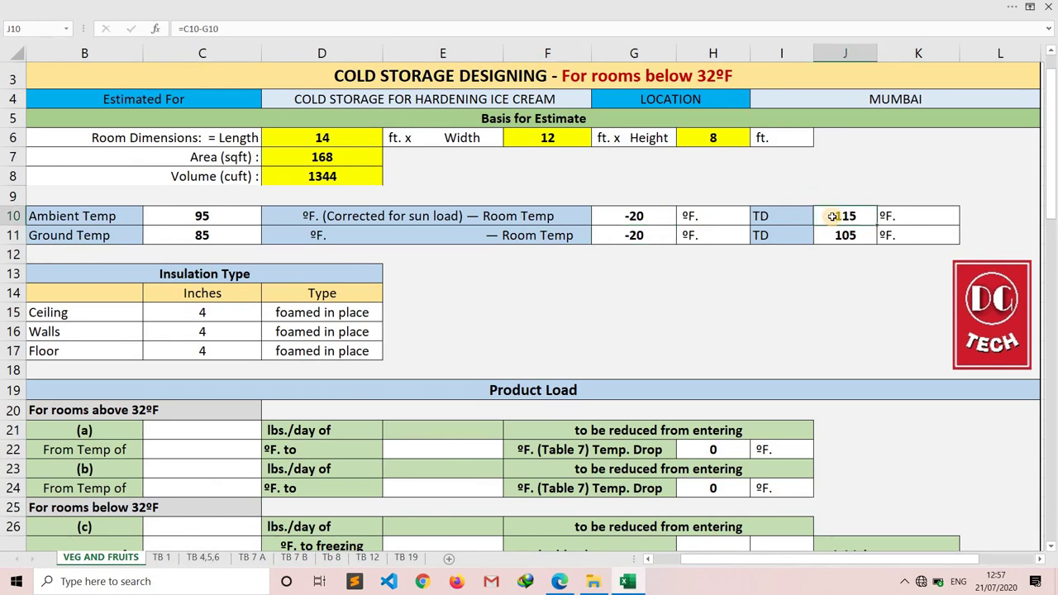
left_click(214, 233)
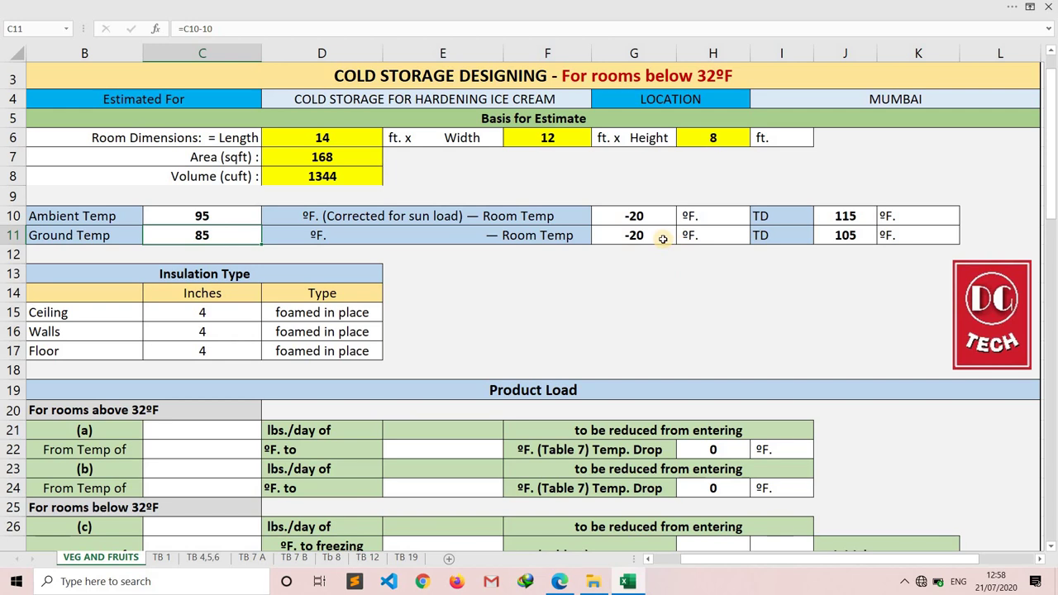
left_click(843, 234)
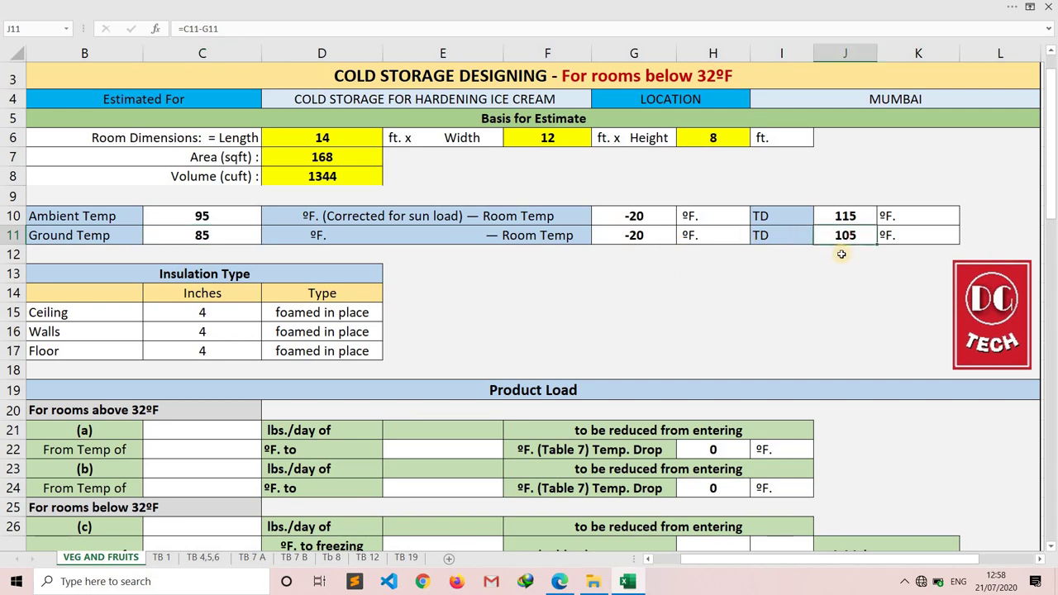
Step: Enter 0.2 HP as the motors value in the Miscellaneous inputs
scroll(841, 258, "down", 1)
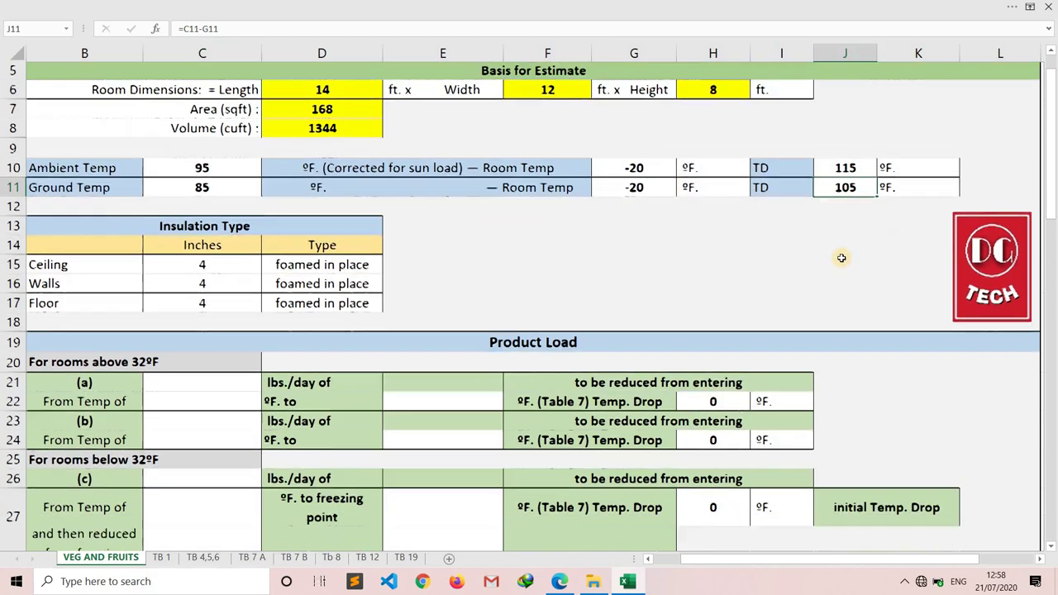
scroll(841, 258, "down", 1)
scroll(841, 258, "down", 1)
scroll(841, 258, "down", 2)
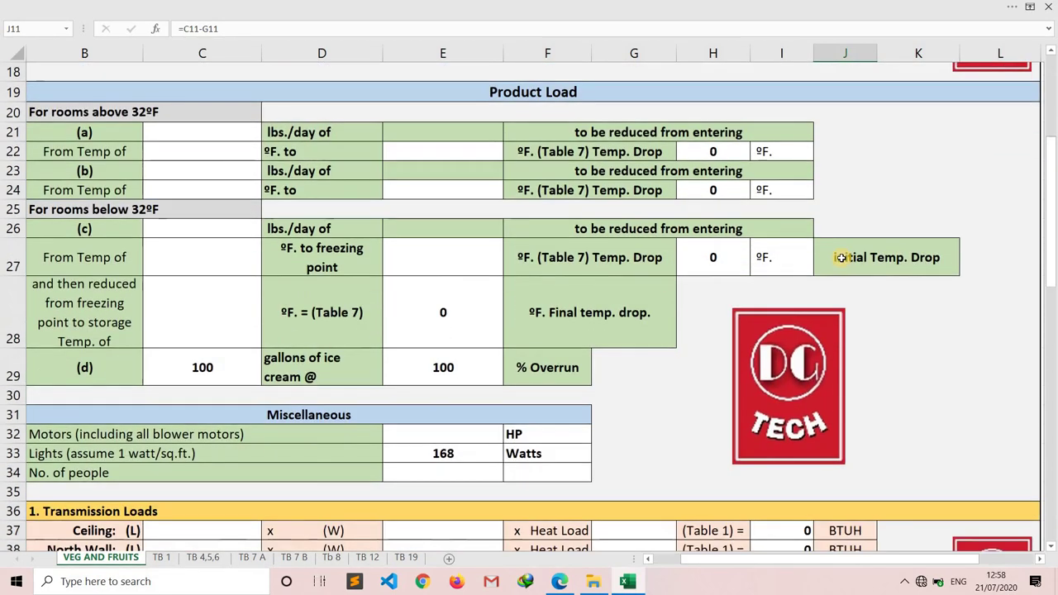
scroll(842, 258, "down", 2)
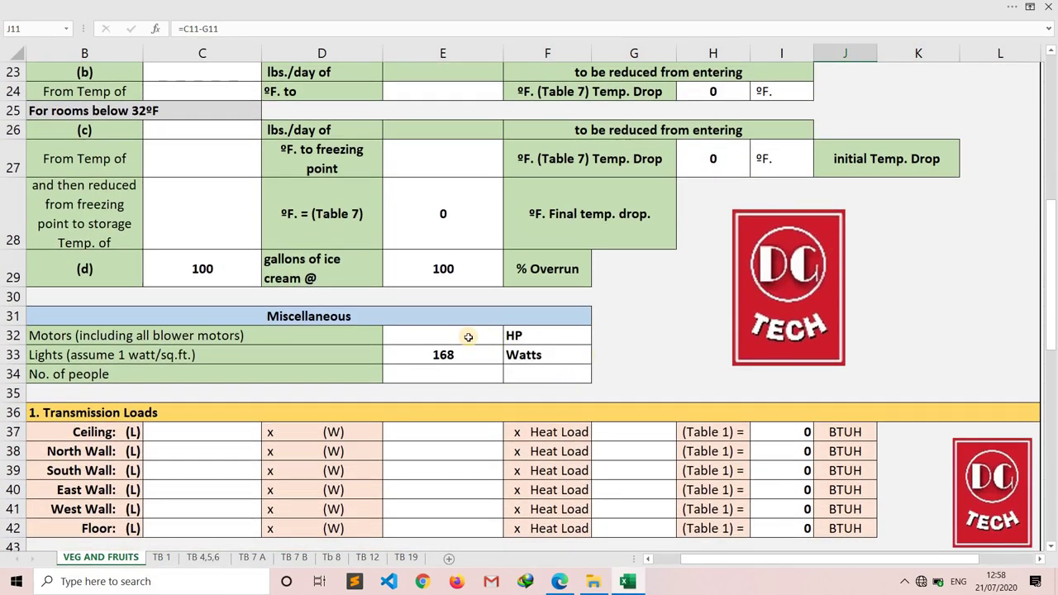
left_click(468, 334)
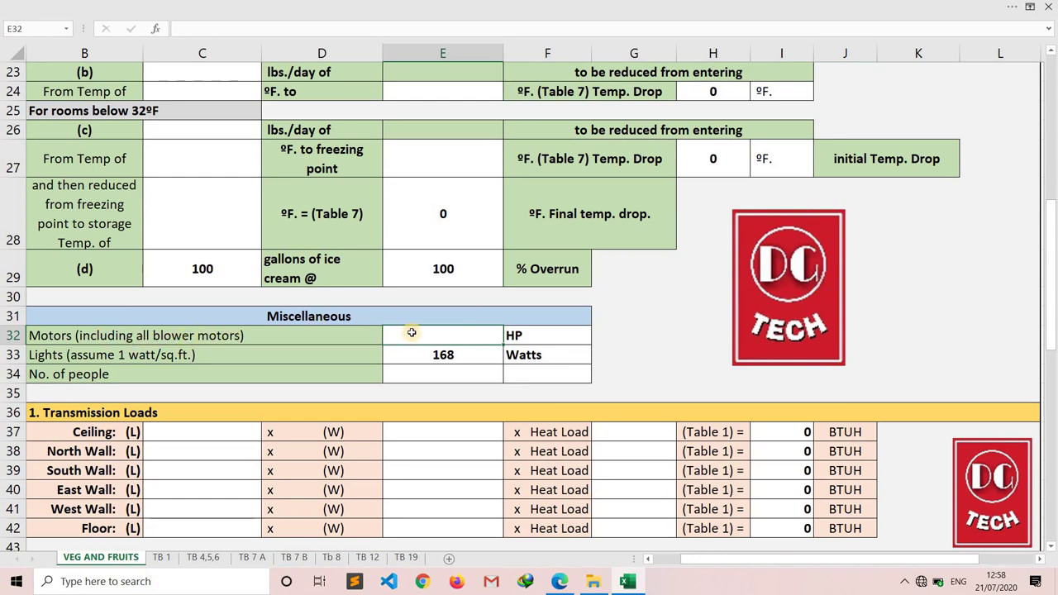
type("0.")
type("2")
key("Return")
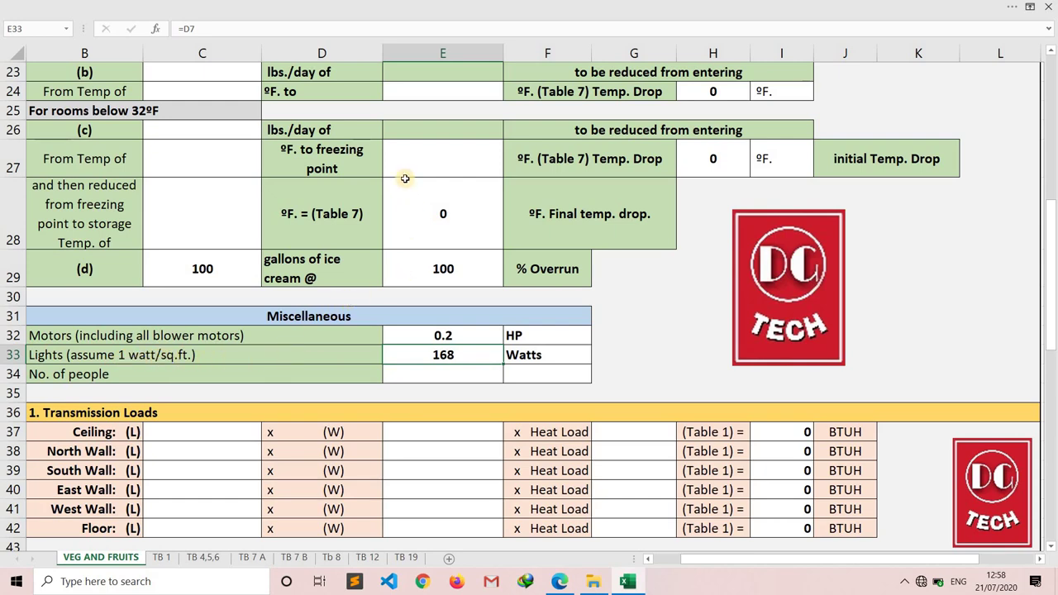
Step: Review the Additional Loads section showing 15000 BTUH motors and 13776 BTUH lights
scroll(405, 178, "up", 7)
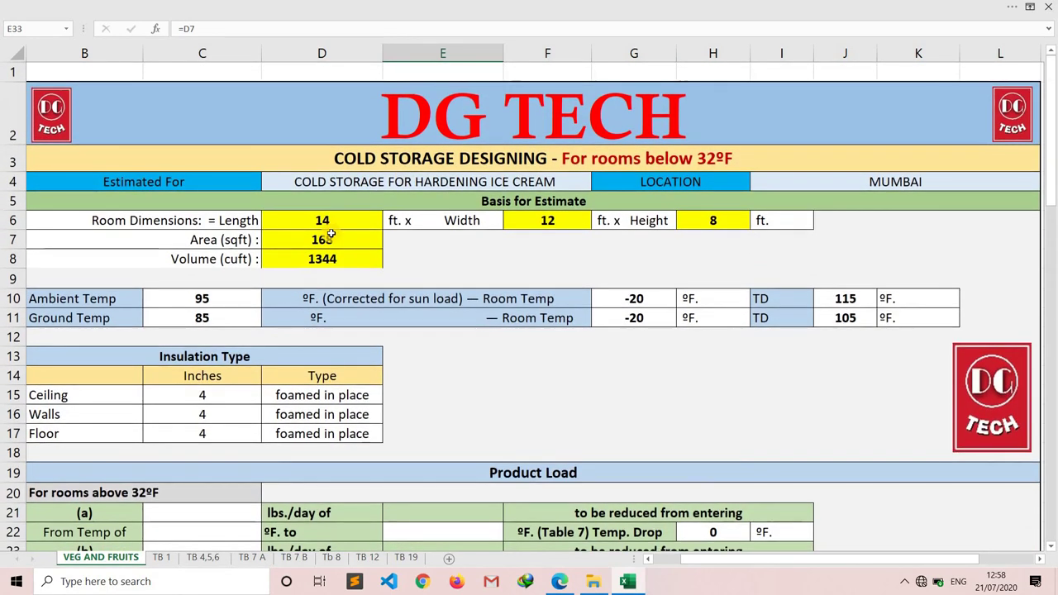
scroll(331, 235, "down", 4)
scroll(331, 235, "down", 4)
scroll(331, 235, "down", 1)
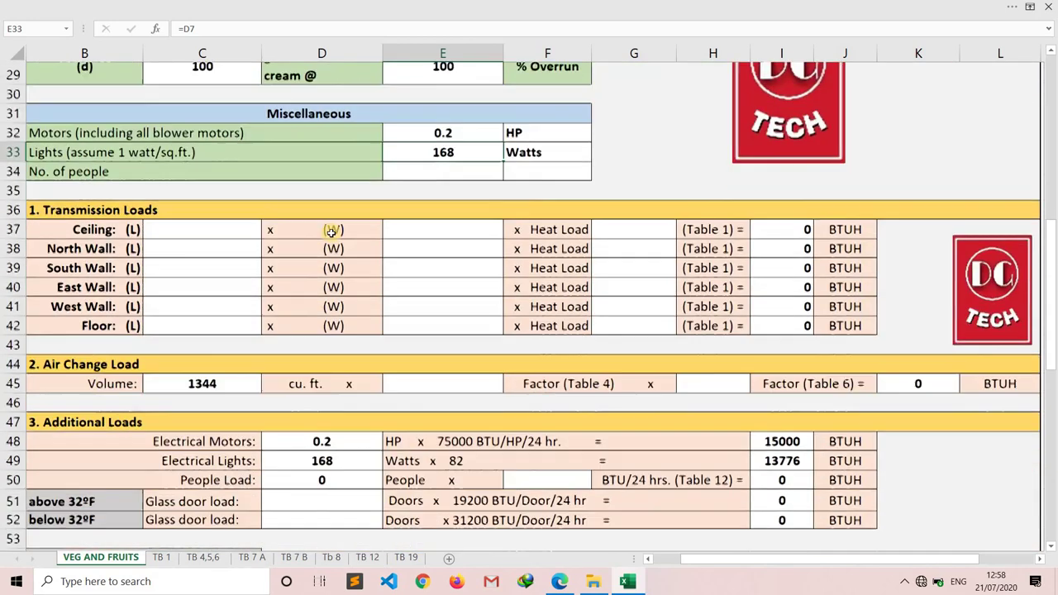
scroll(330, 235, "down", 1)
scroll(330, 232, "down", 1)
scroll(338, 275, "up", 2)
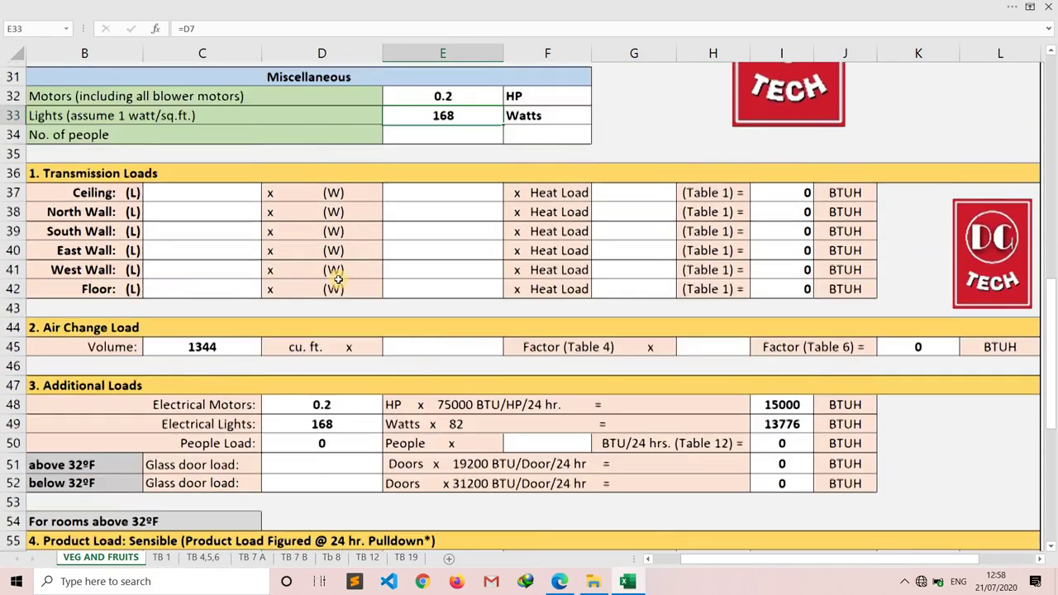
scroll(380, 285, "up", 1)
scroll(434, 301, "up", 1)
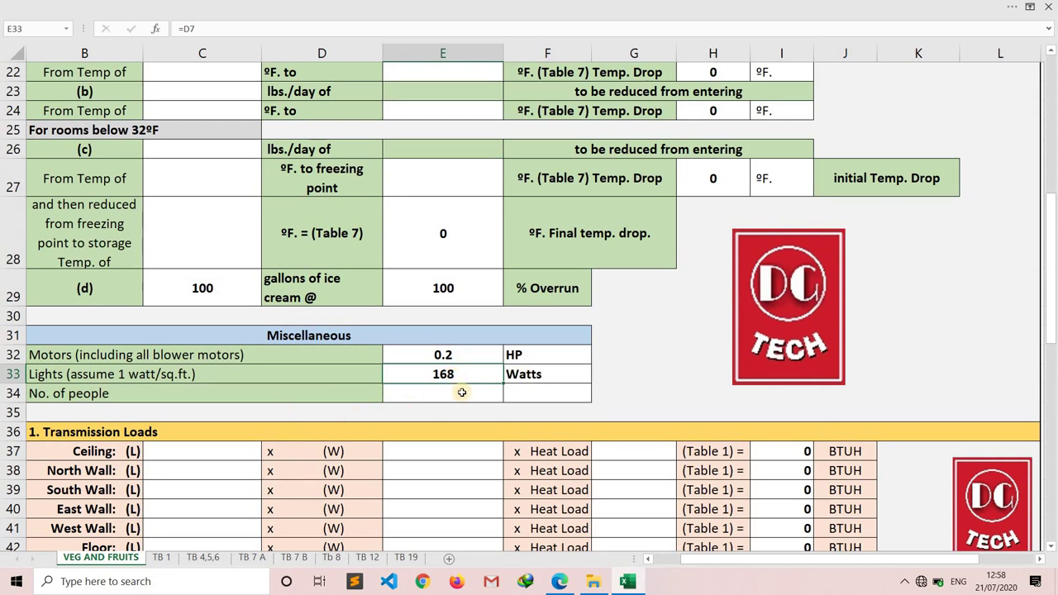
scroll(462, 392, "down", 1)
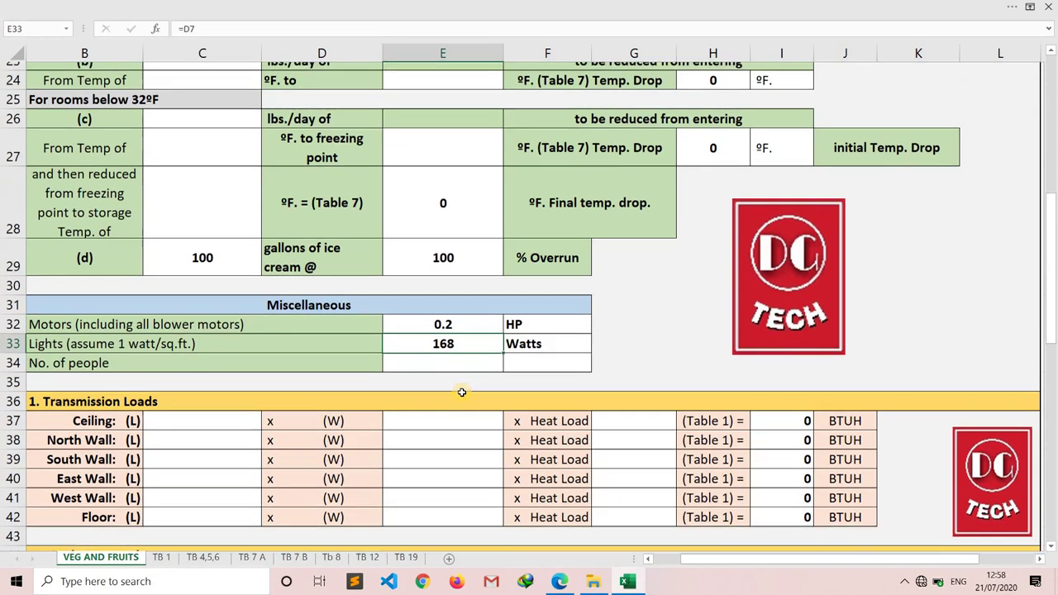
scroll(462, 393, "down", 1)
scroll(462, 393, "down", 1)
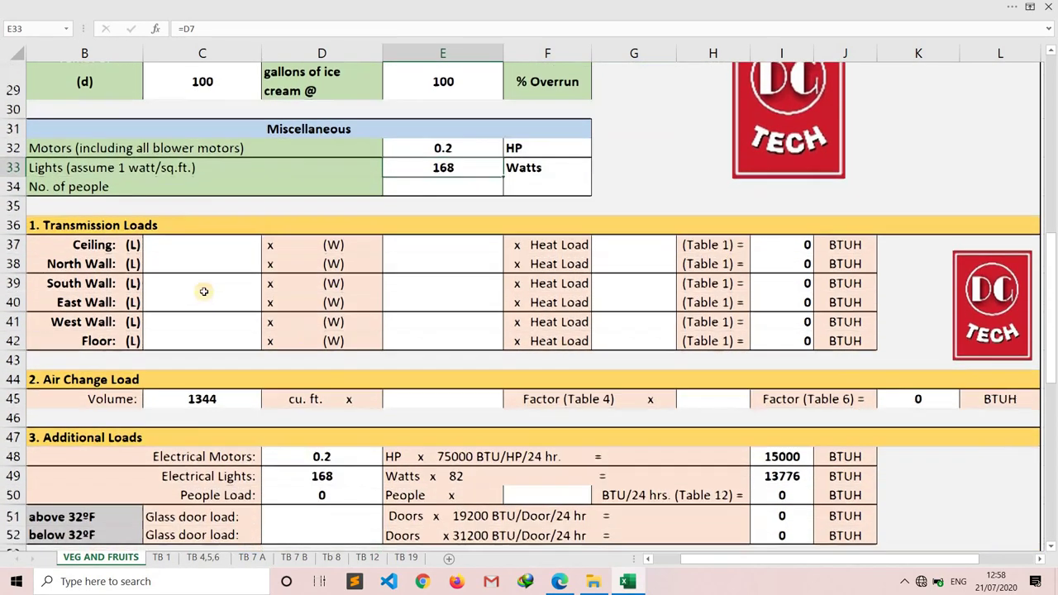
Step: Enter transmission dimensions: ceiling 14×12, north wall 14×8, east wall 14×8 ft
left_click(191, 245)
type("1")
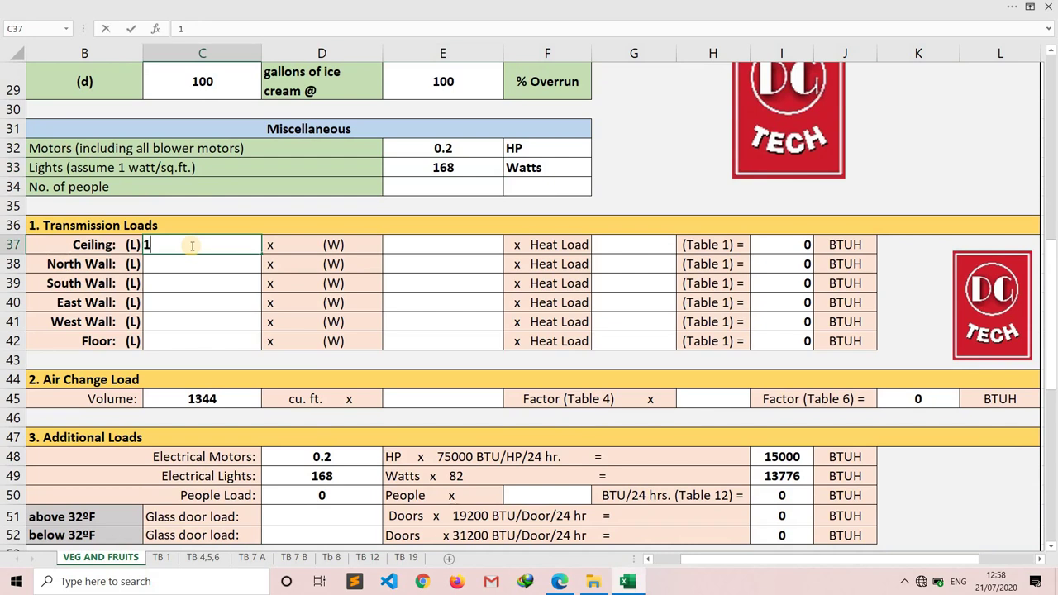
type("4")
left_click(404, 242)
type("12")
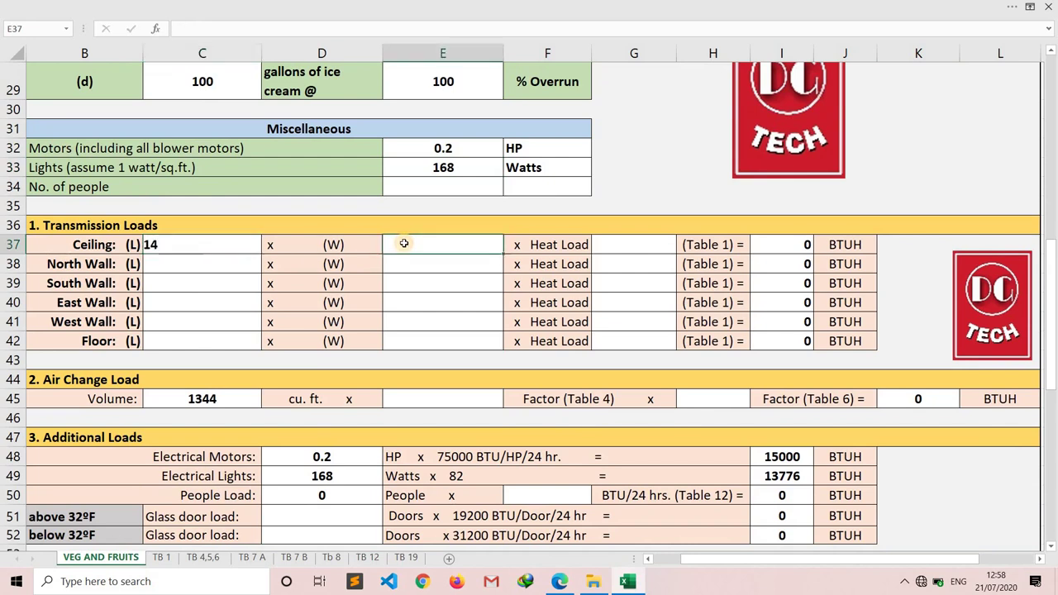
left_click(229, 269)
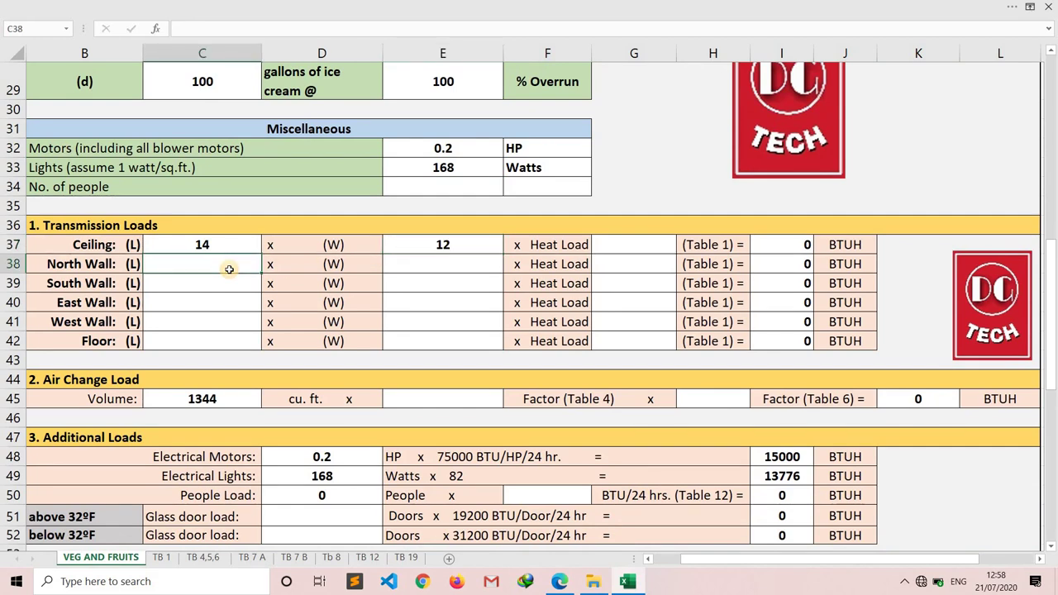
type("14")
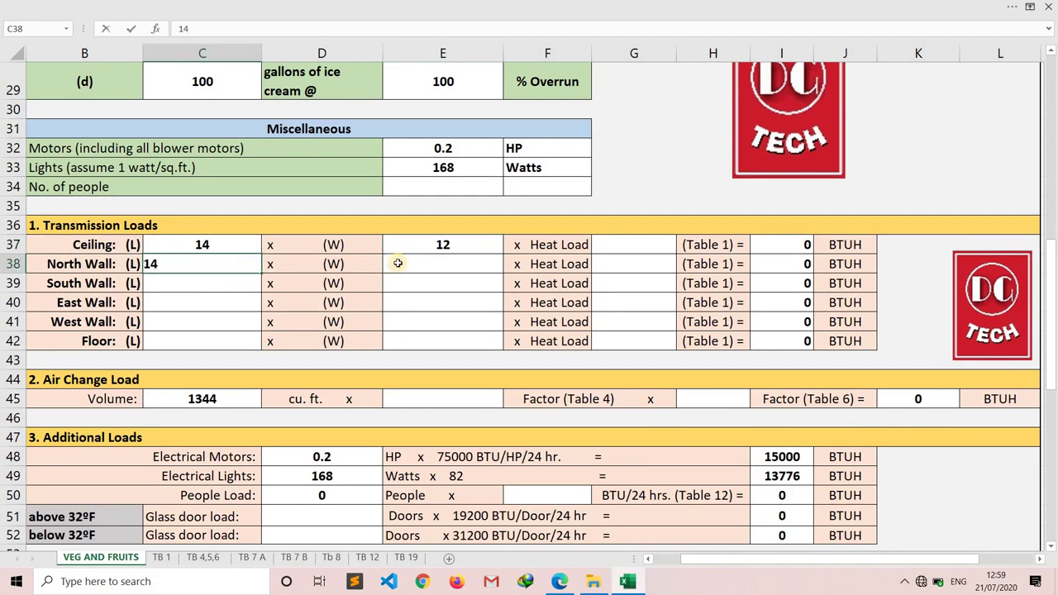
left_click(397, 262)
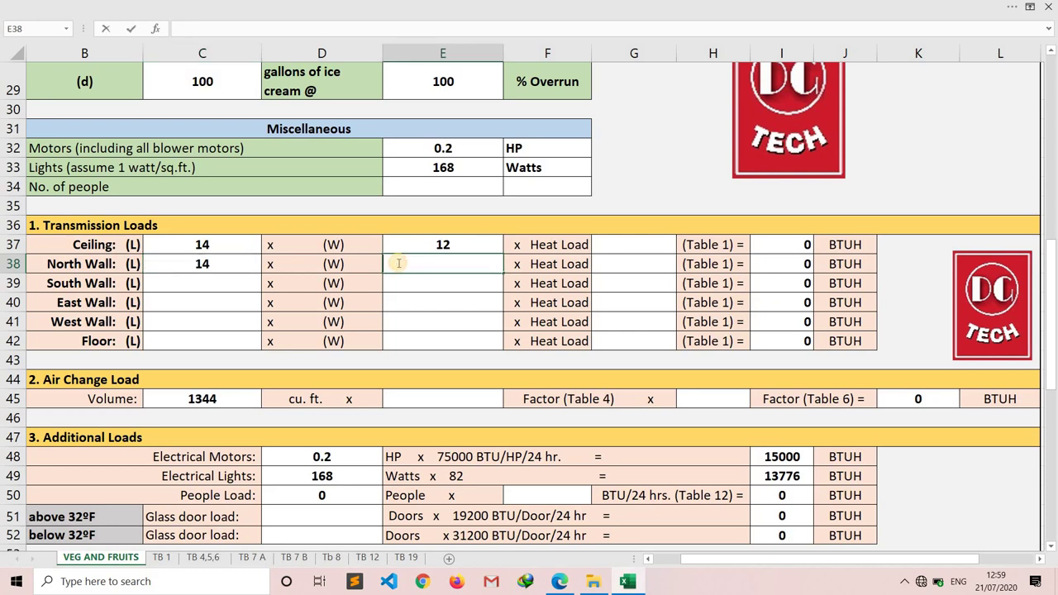
type("8")
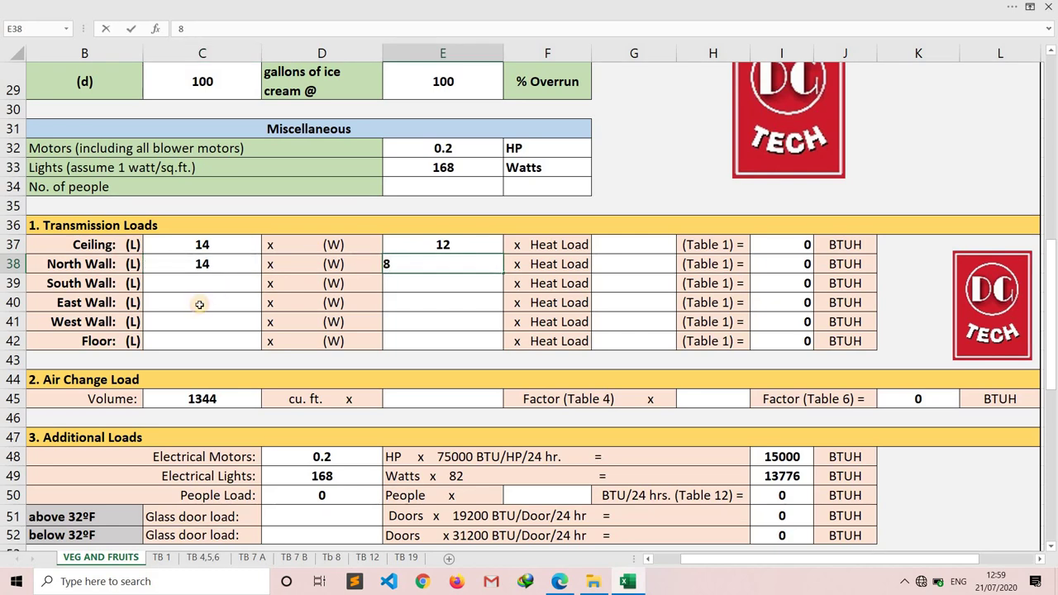
left_click(199, 305)
type("4")
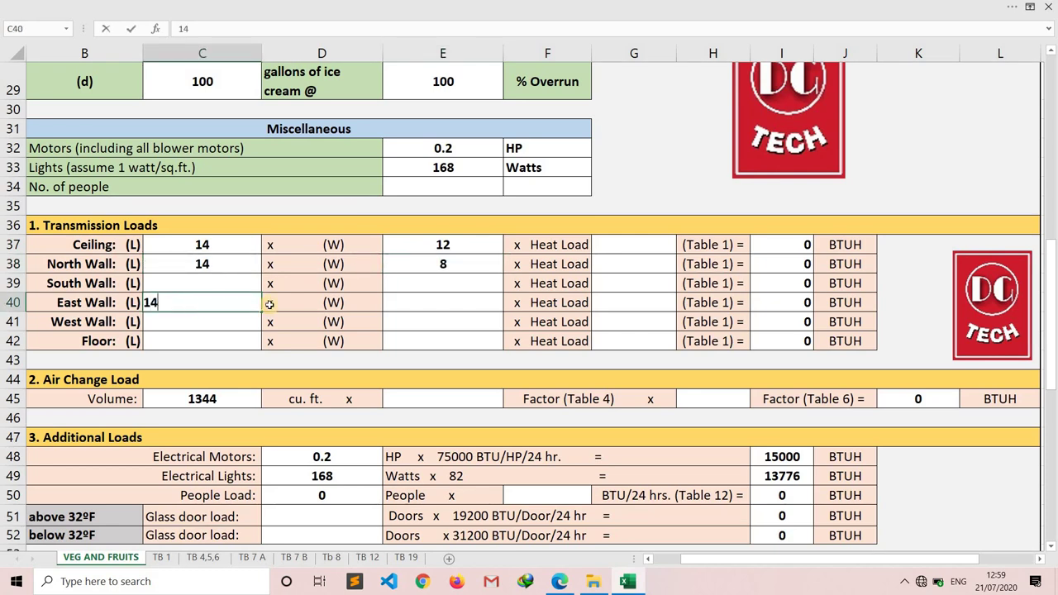
left_click(422, 302)
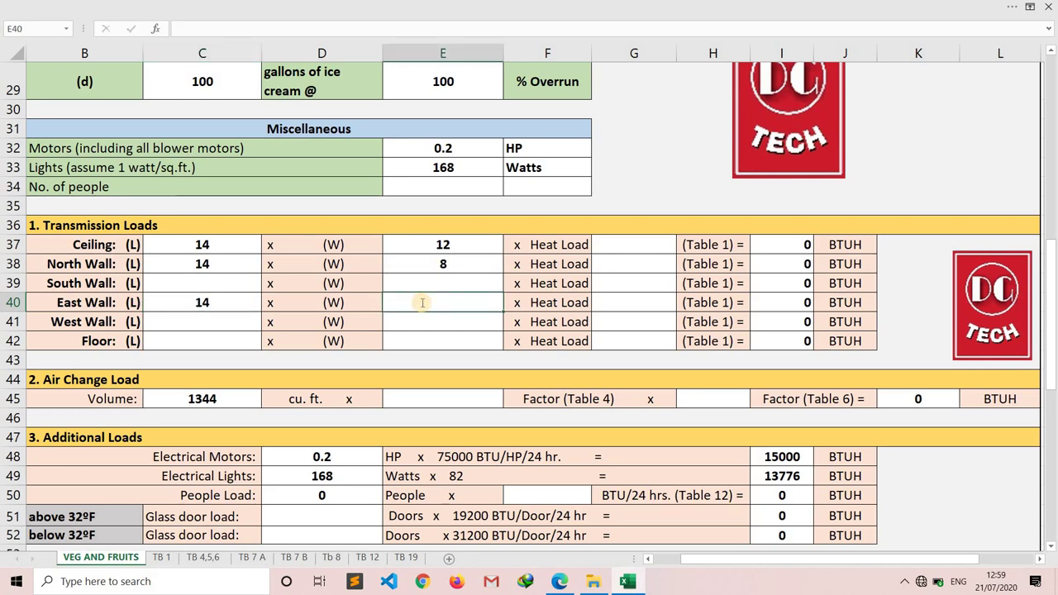
type("8")
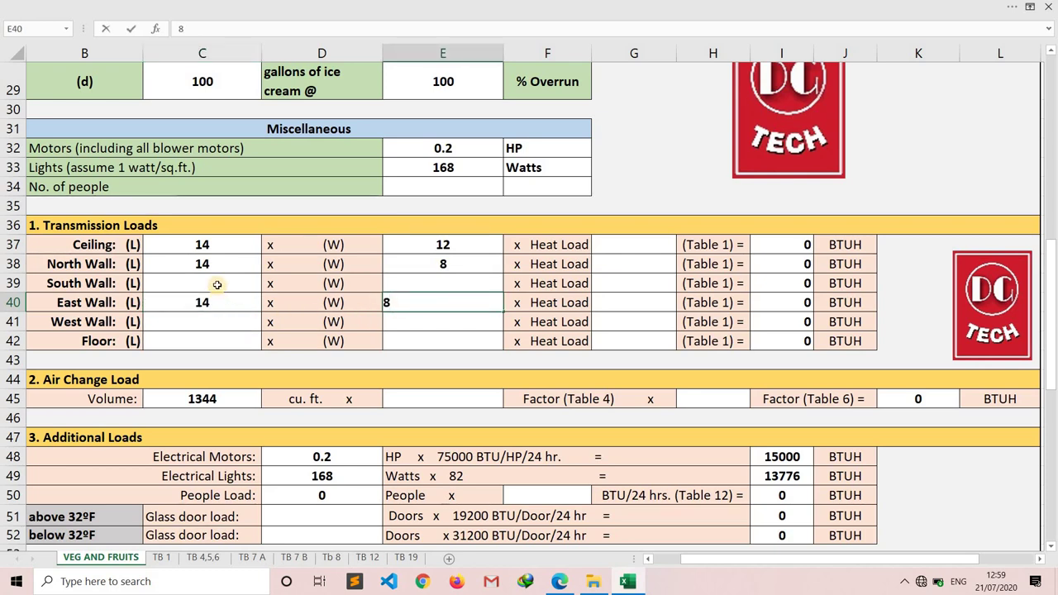
Step: Enter south wall 12×8, west wall 12×8 and floor 14×12 ft dimensions
left_click(216, 284)
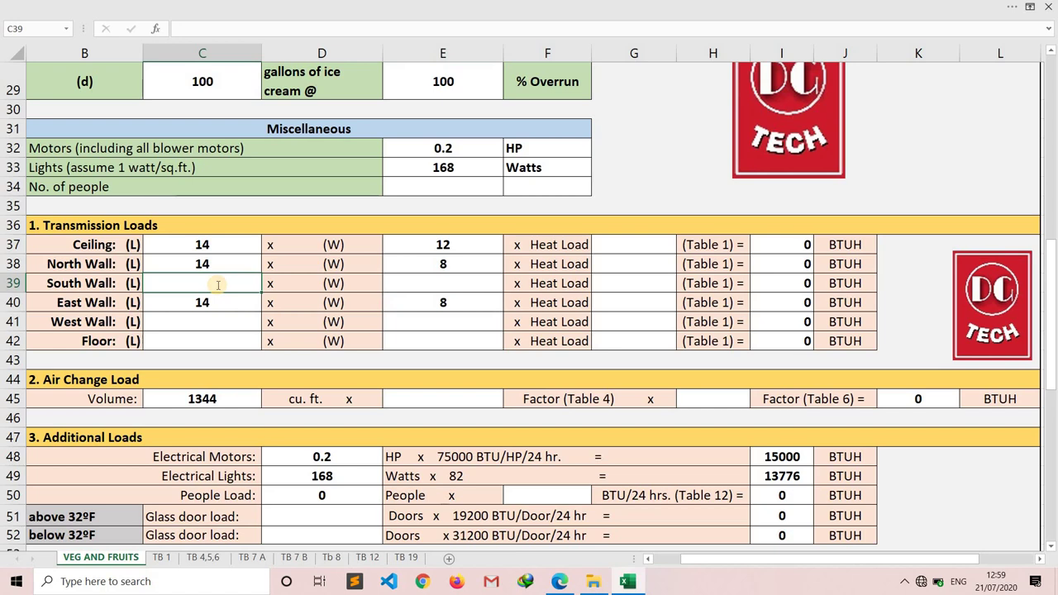
type("12")
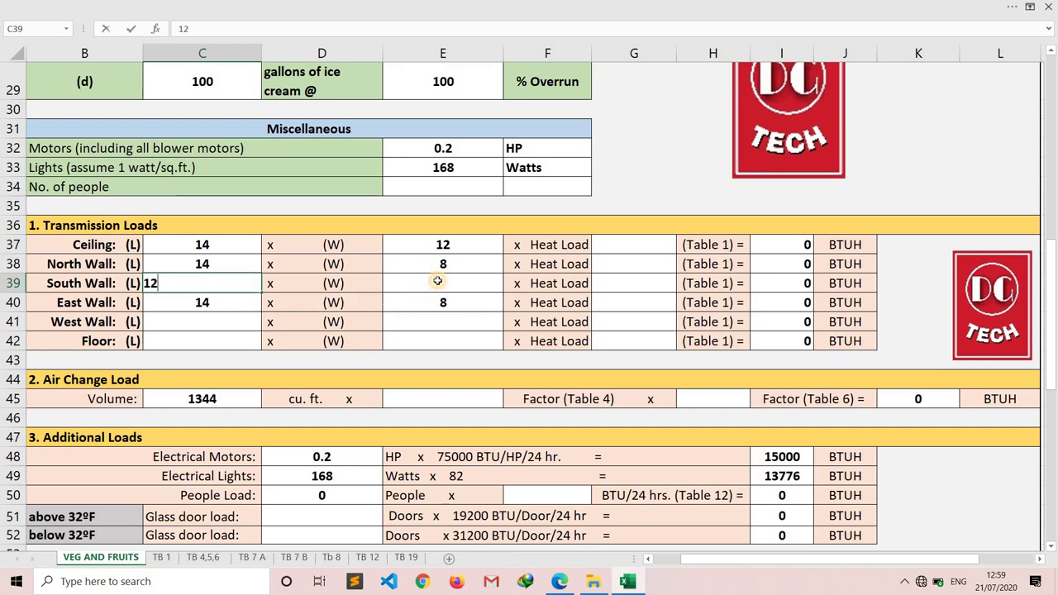
left_click(438, 282)
type("8")
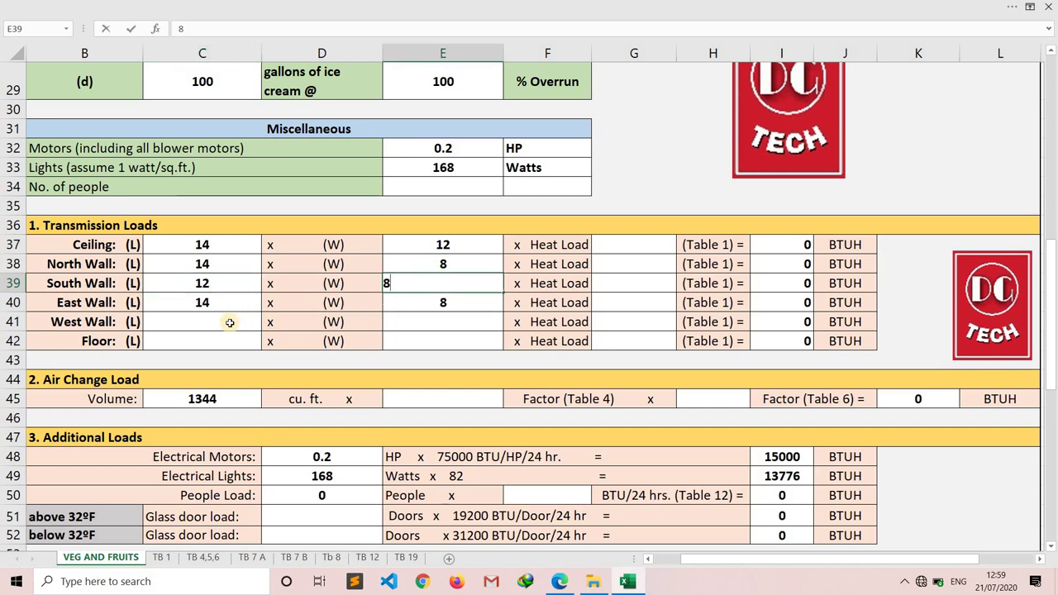
left_click(229, 322)
type("1")
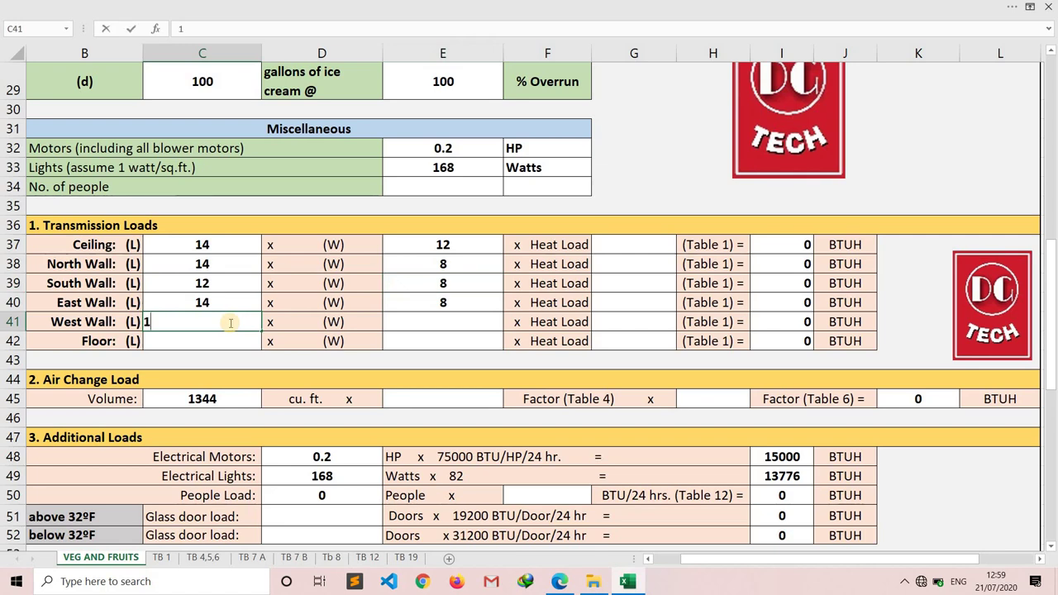
type("2")
left_click(409, 327)
type("8")
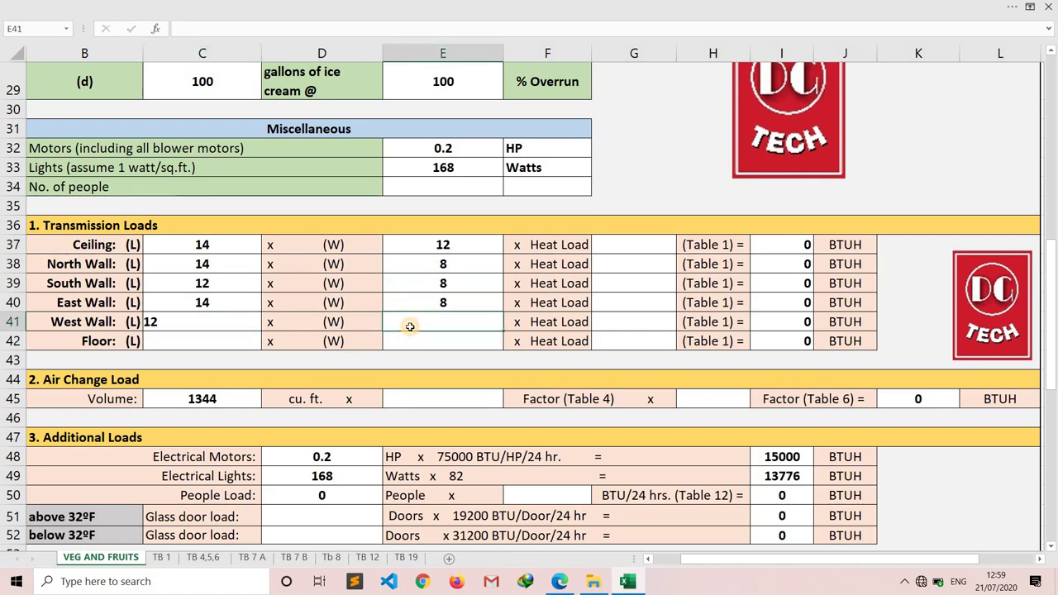
left_click(236, 342)
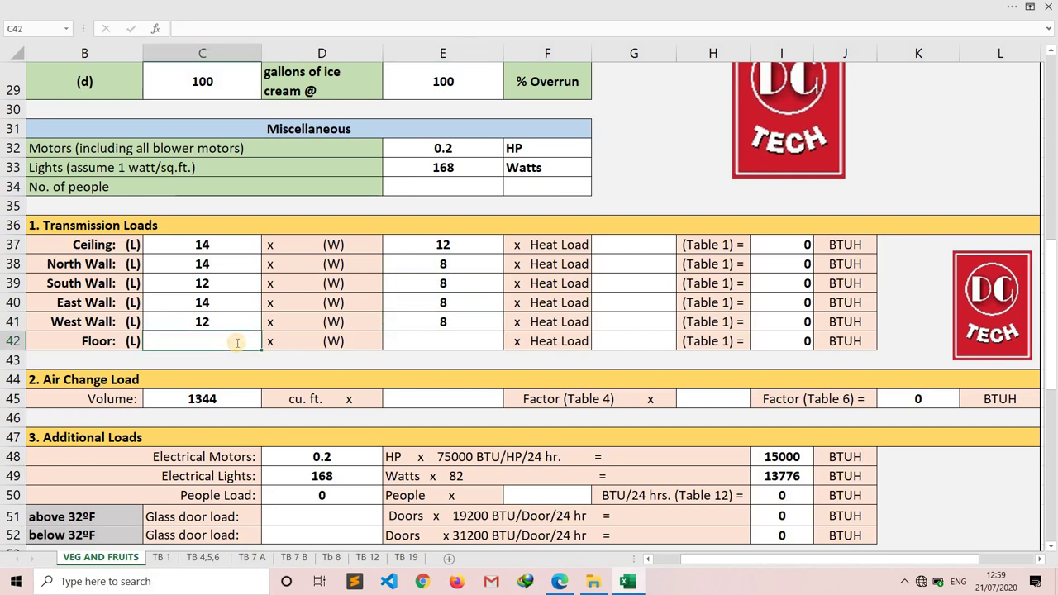
type("14")
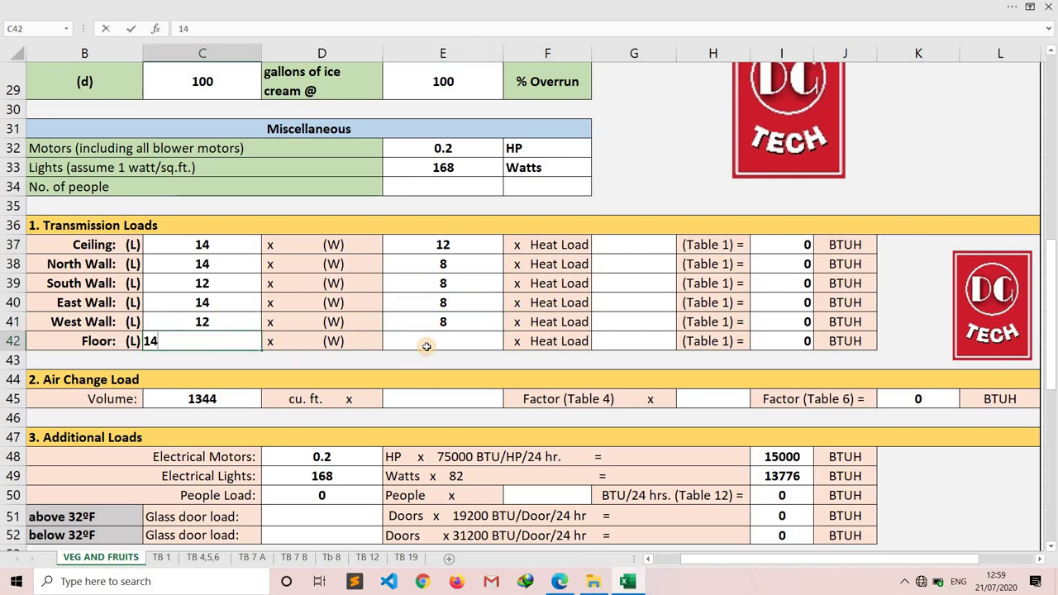
left_click(426, 346)
type("12")
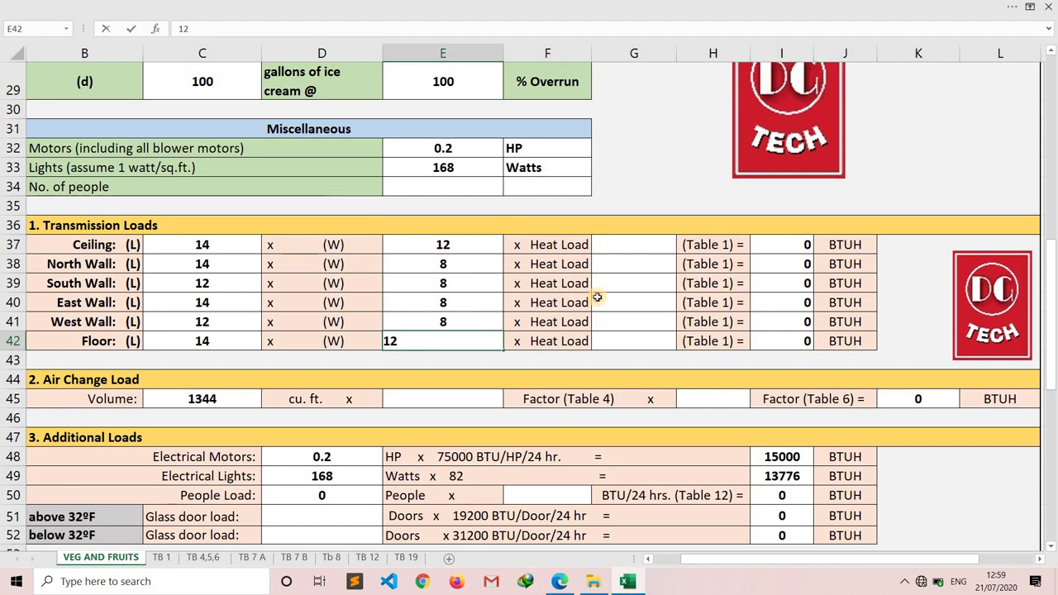
left_click(597, 299)
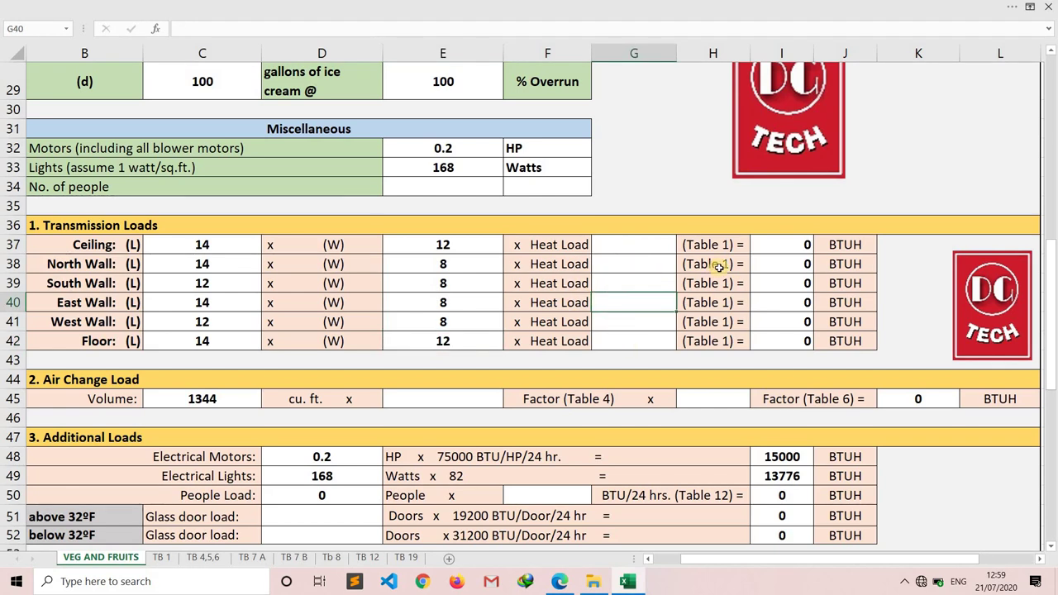
scroll(719, 266, "up", 1)
scroll(719, 266, "up", 1)
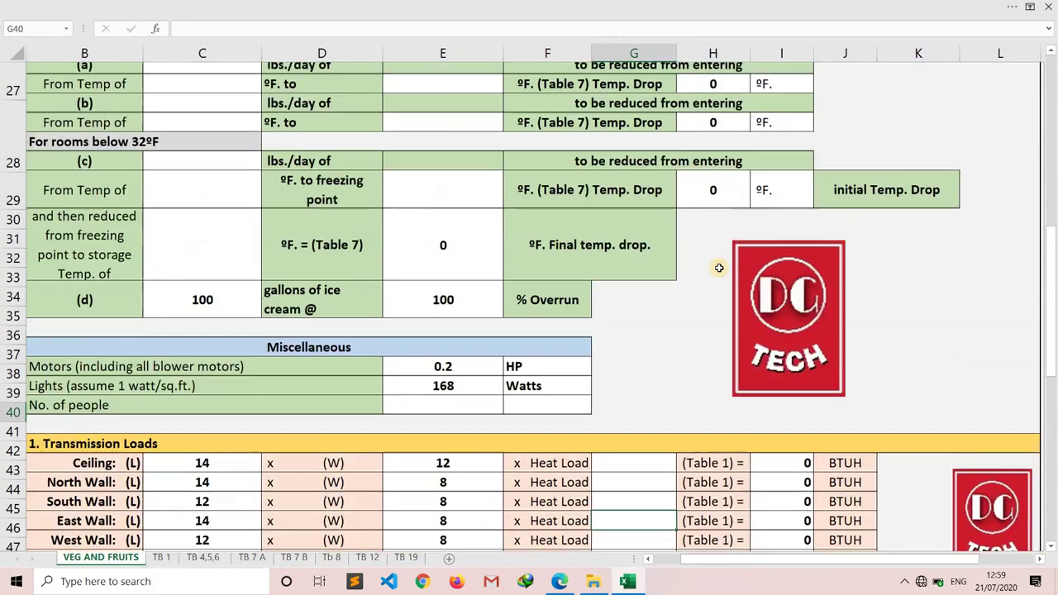
scroll(719, 266, "up", 1)
scroll(719, 266, "up", 3)
scroll(719, 266, "up", 2)
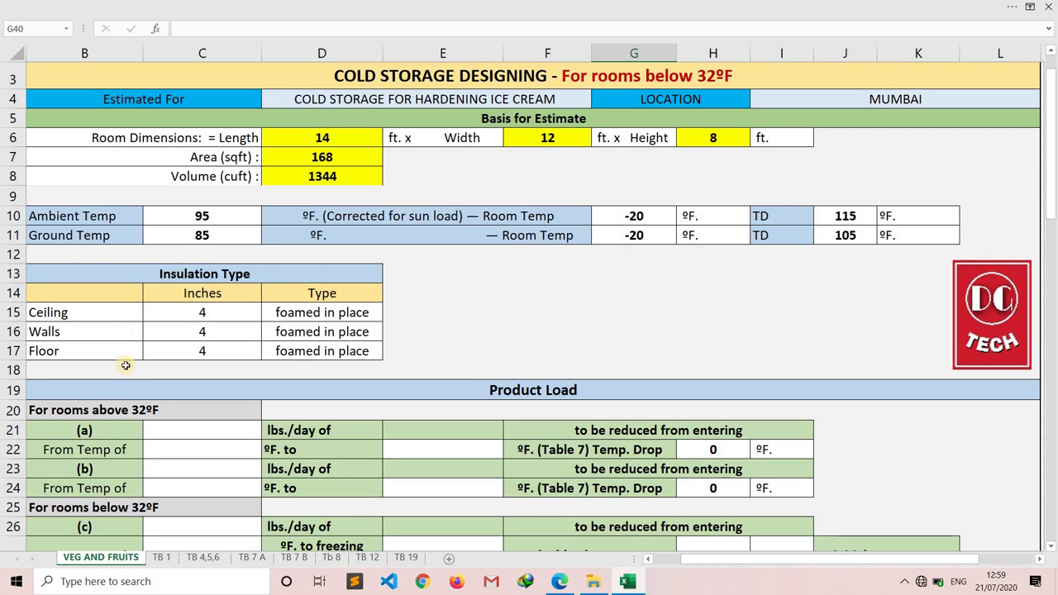
left_click(162, 558)
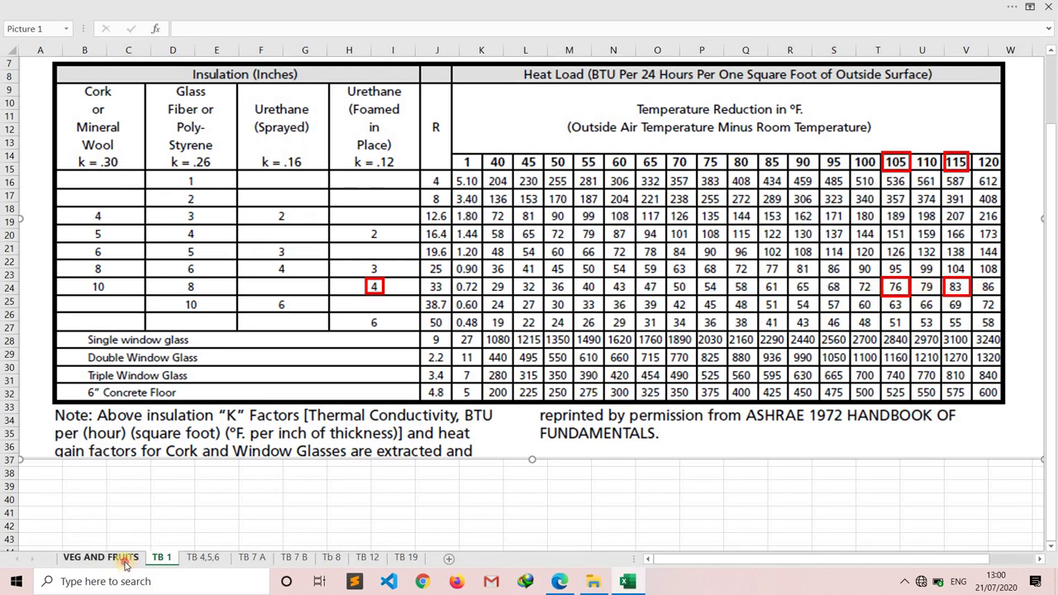
key("ctrl+Page_Up")
Step: Give the ceiling and all four walls a heat-load factor of 83
scroll(548, 370, "down", 2)
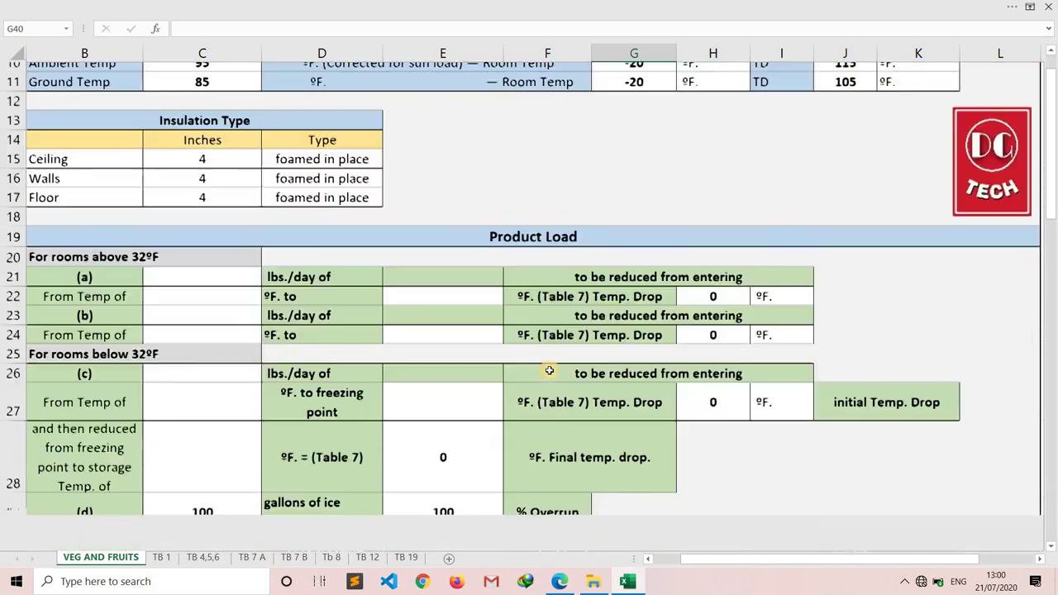
scroll(548, 370, "down", 2)
scroll(579, 330, "down", 3)
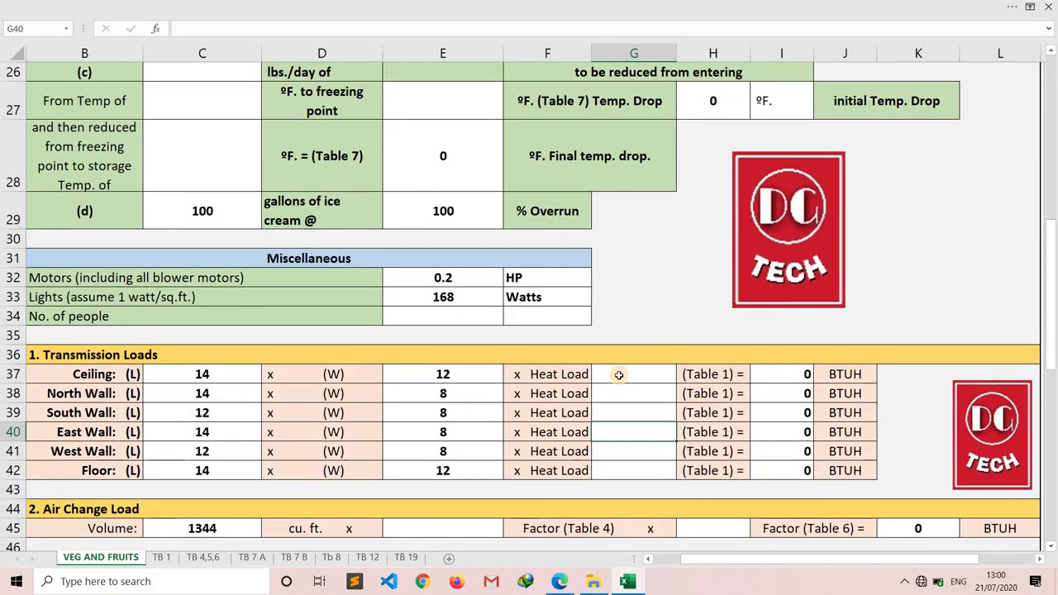
left_click(618, 375)
type("83")
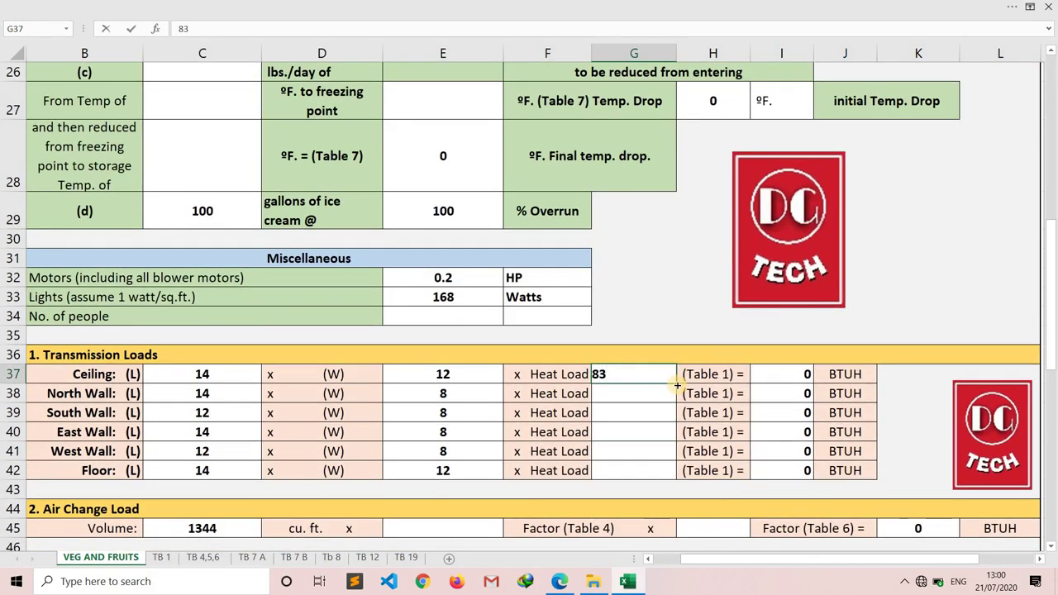
left_click_drag(675, 384, 661, 453)
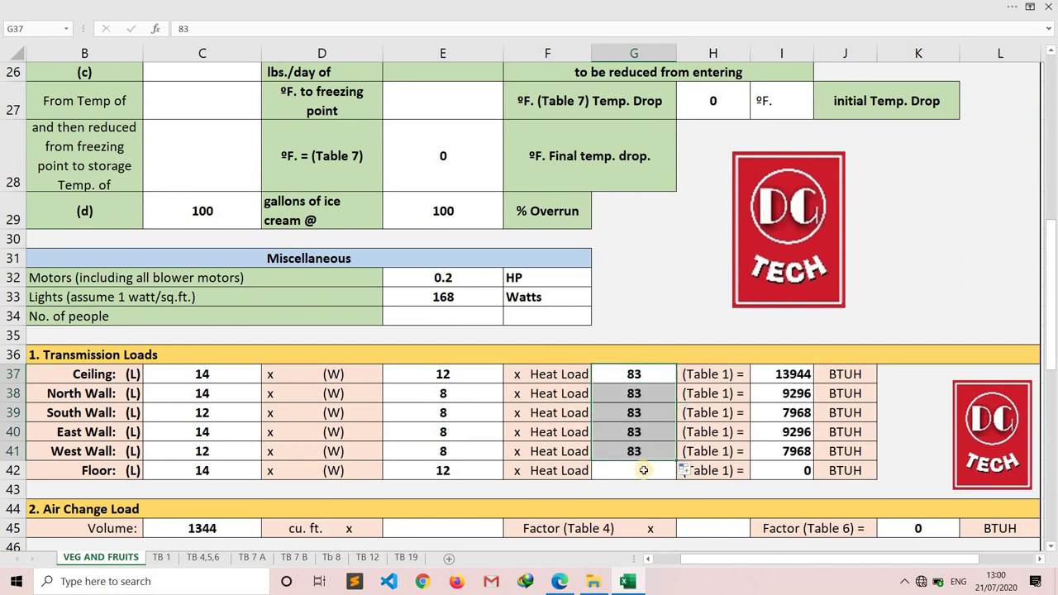
Step: Look up Table 1 and set the floor's heat-load factor in G42 to 76
left_click(162, 558)
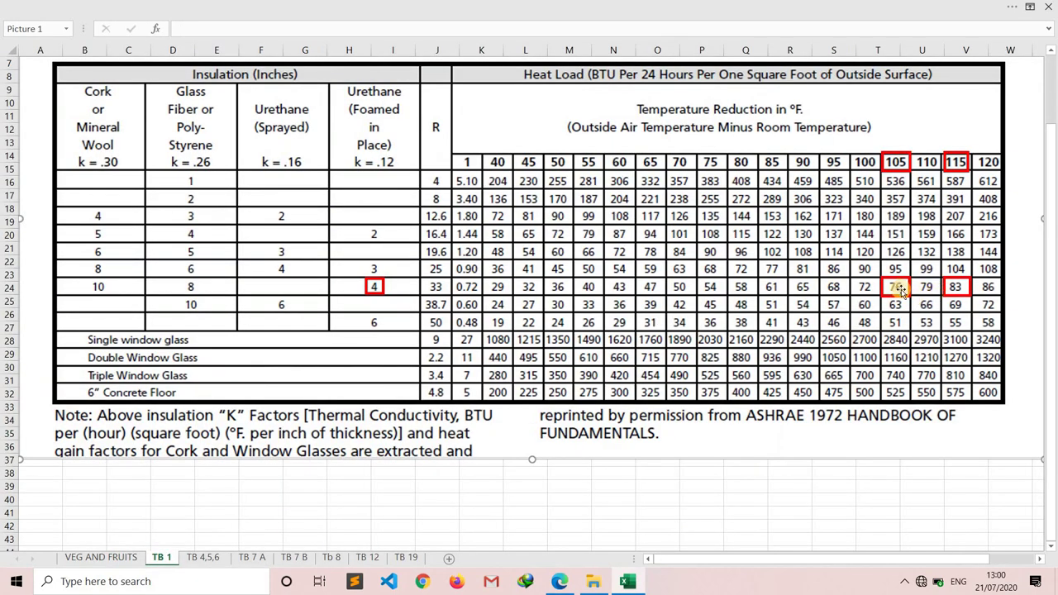
left_click(122, 560)
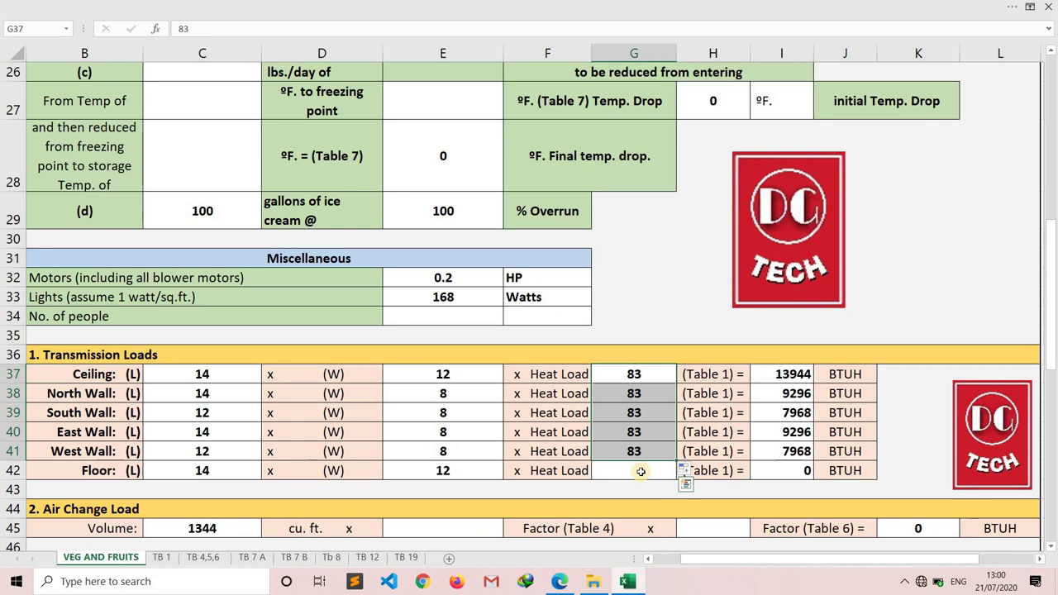
left_click(640, 471)
type("7")
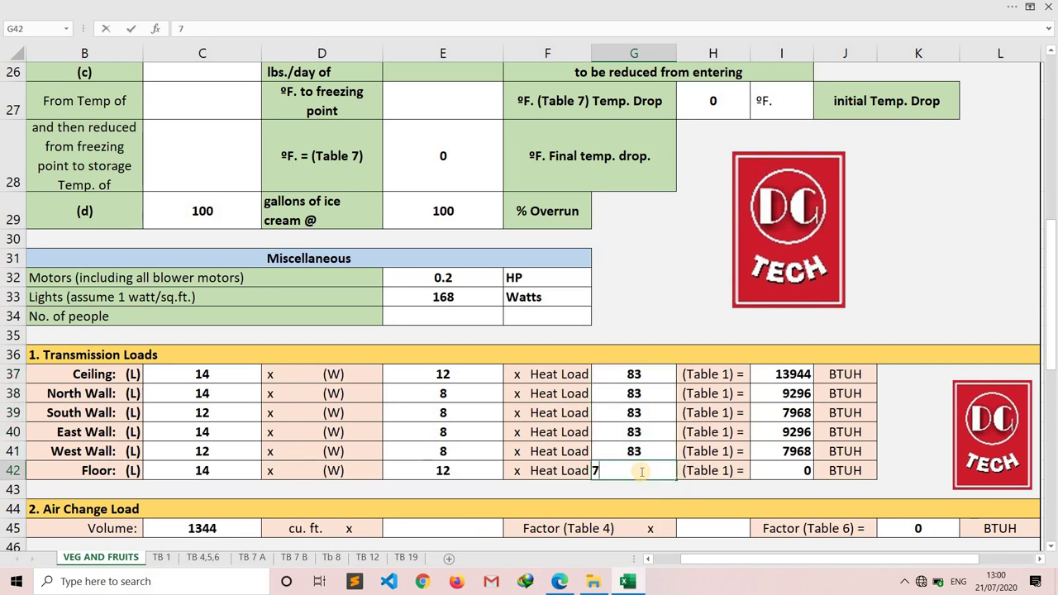
type("6")
left_click(725, 433)
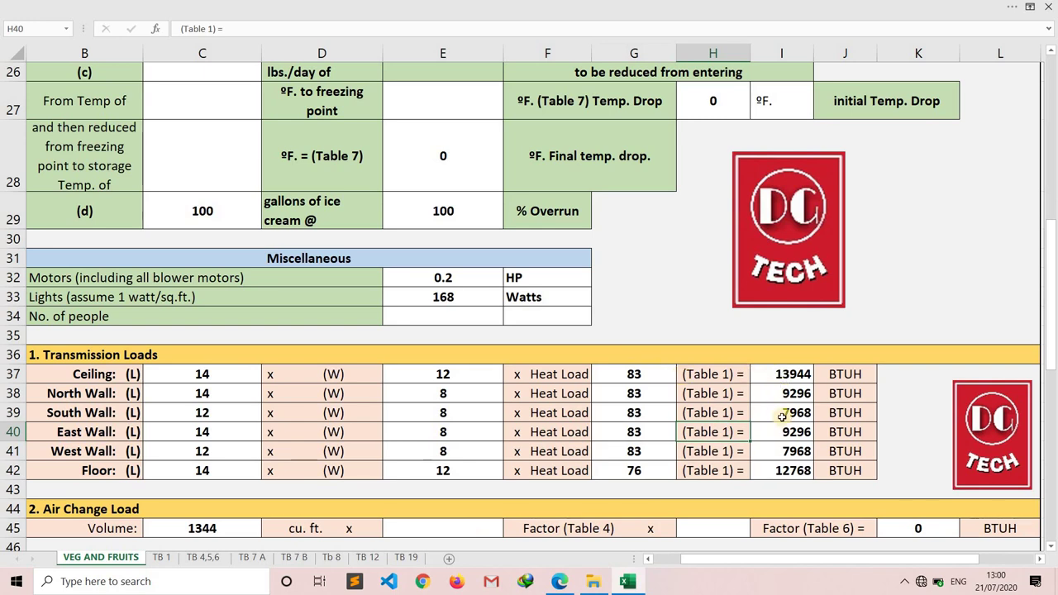
scroll(785, 468, "down", 2)
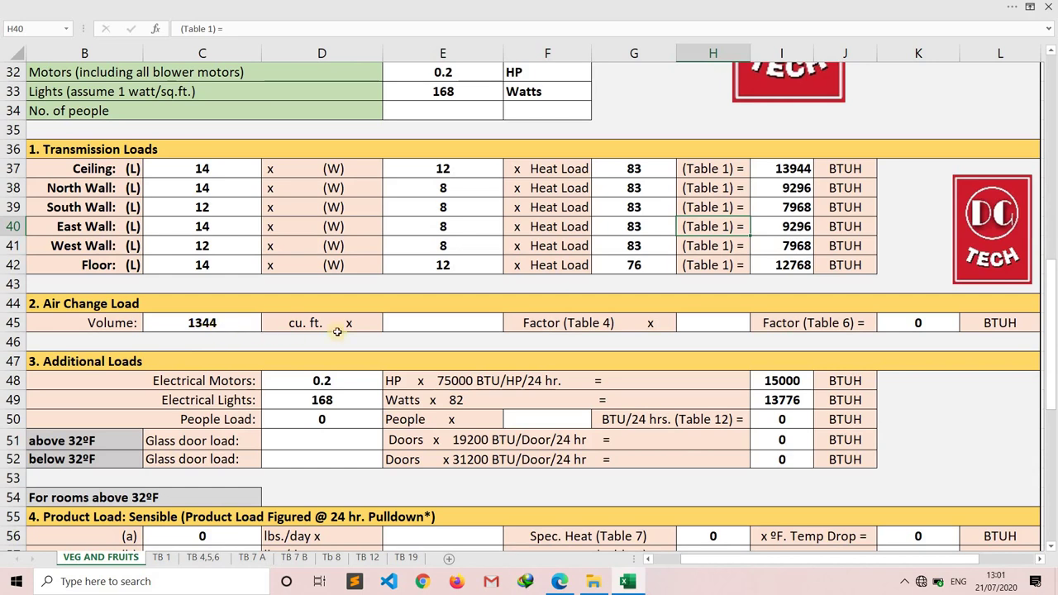
Step: Read the Table 4 air-change rate and enter 14 as the factor in E45
left_click(469, 329)
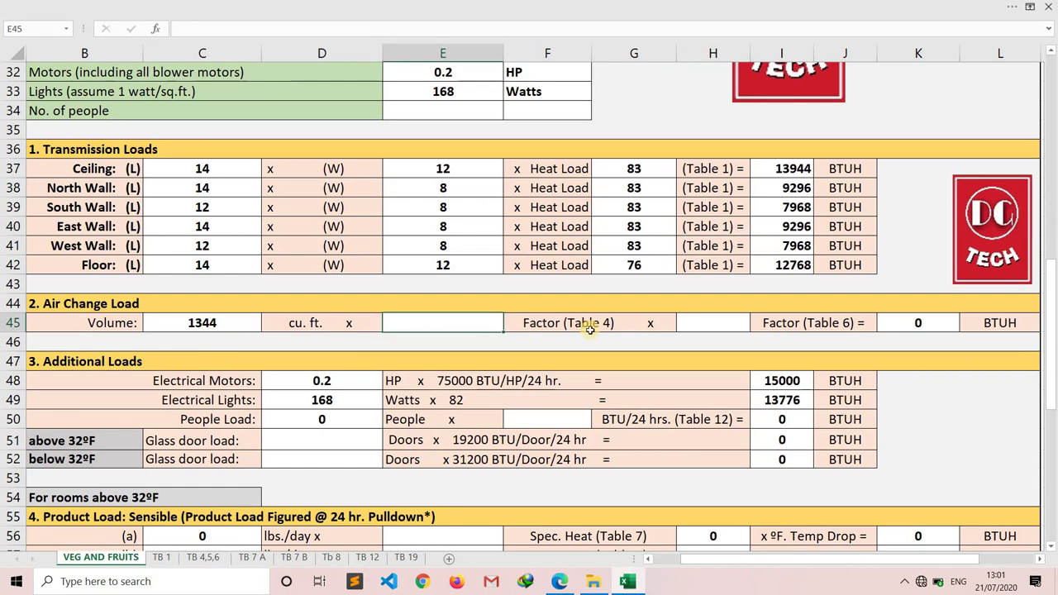
left_click(200, 559)
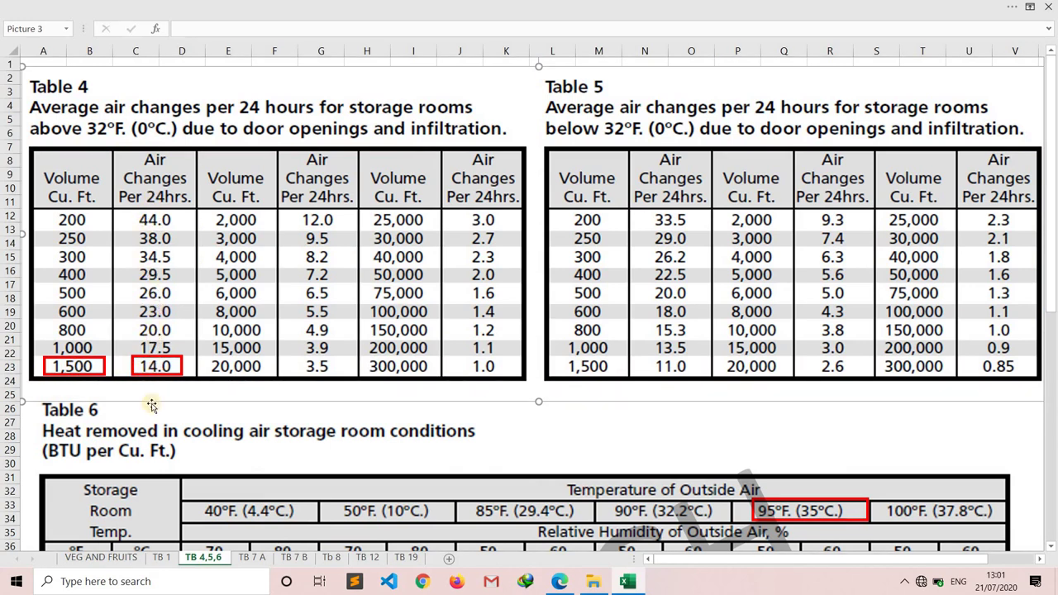
left_click(121, 559)
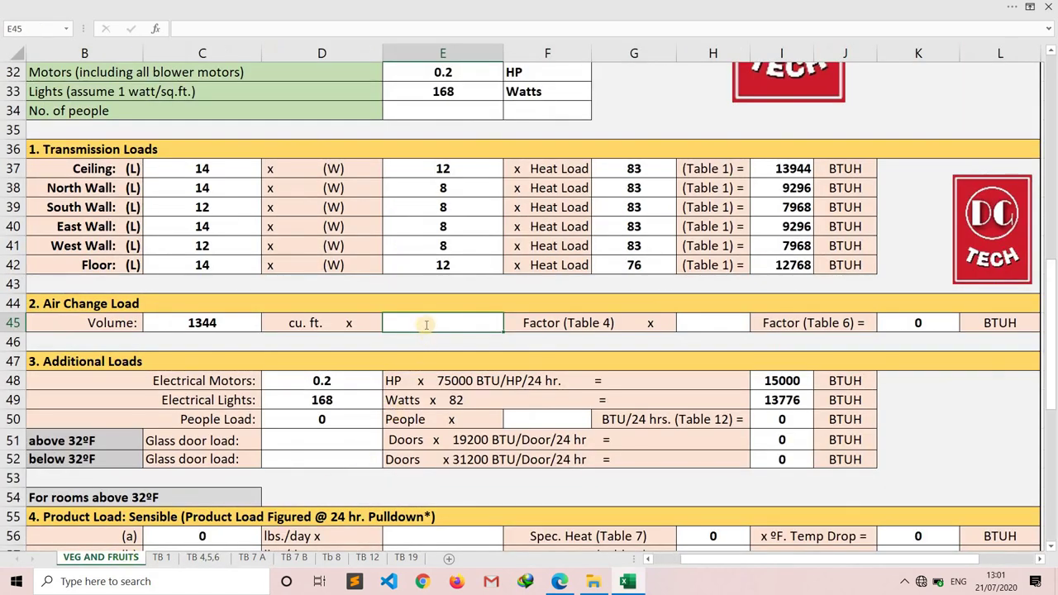
type("14")
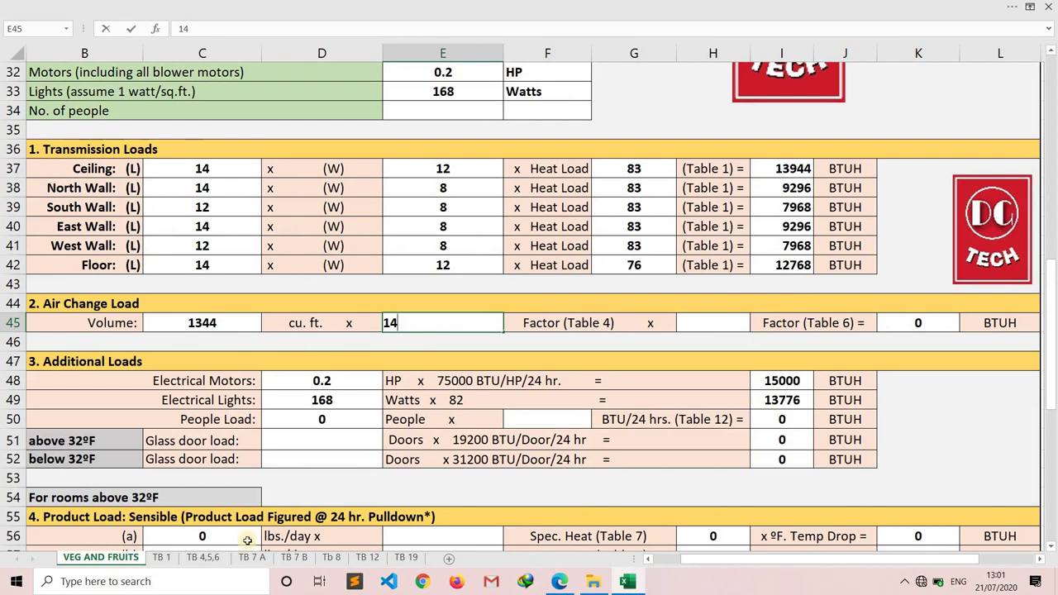
left_click(203, 558)
scroll(245, 432, "down", 5)
scroll(246, 432, "down", 2)
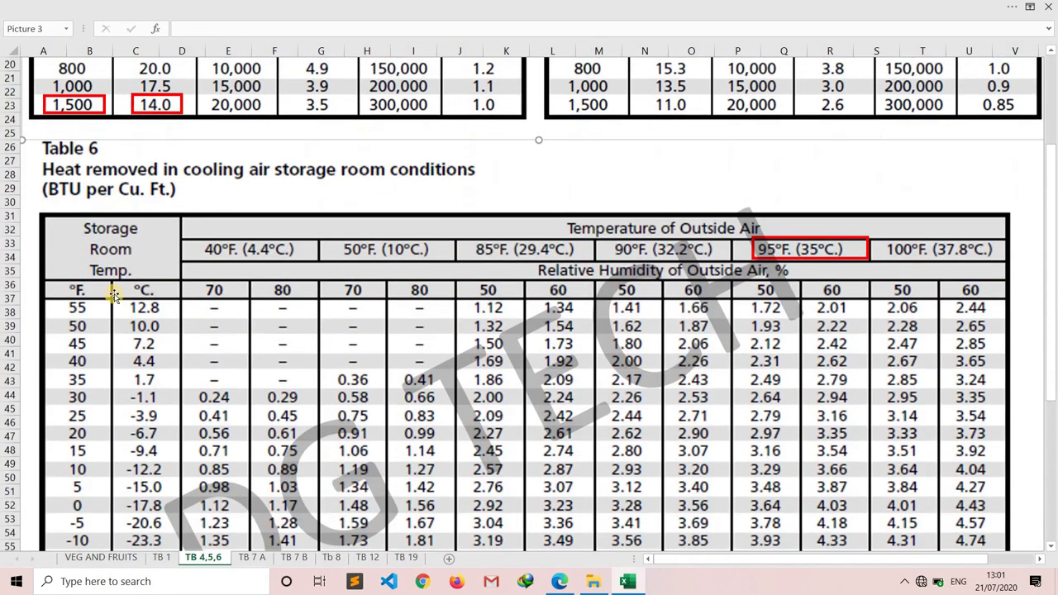
scroll(122, 160, "down", 2)
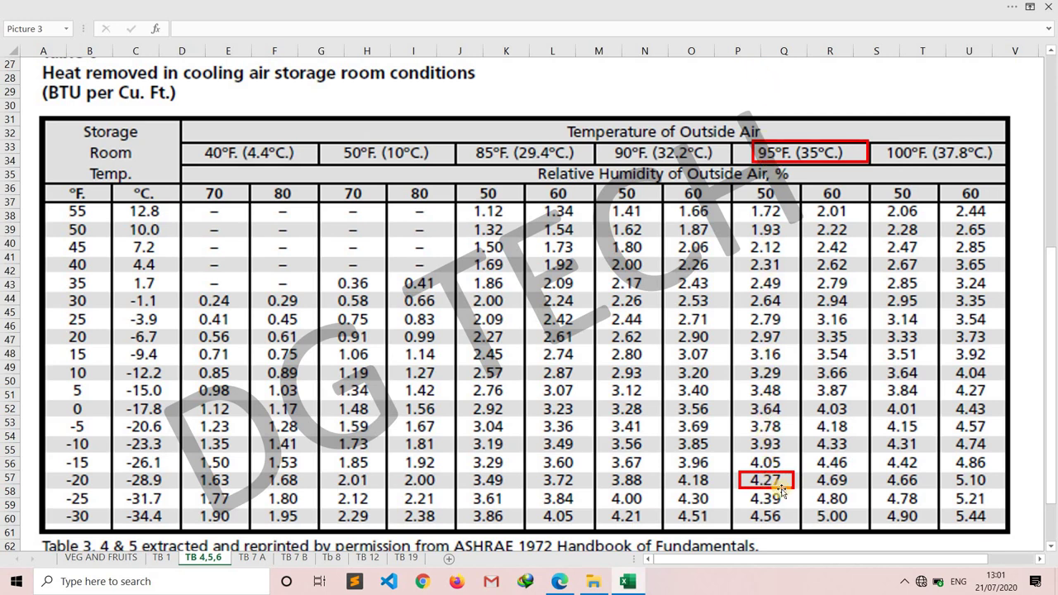
left_click(99, 558)
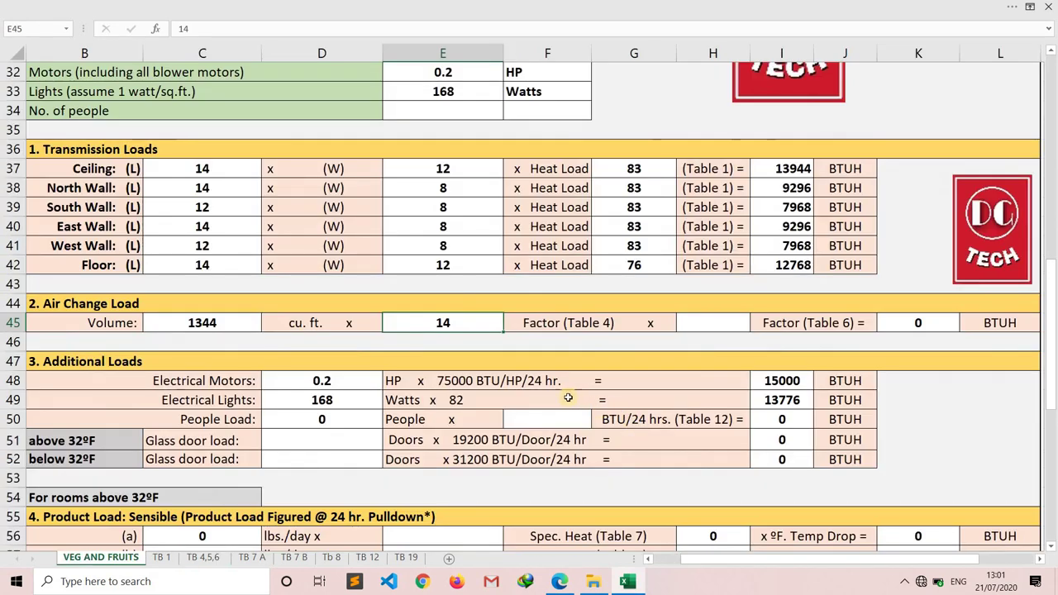
Step: Enter 4.27 as the Table 6 factor, giving 80344.32 BTUH, then inspect the motor HP source
left_click(693, 325)
type("4.2")
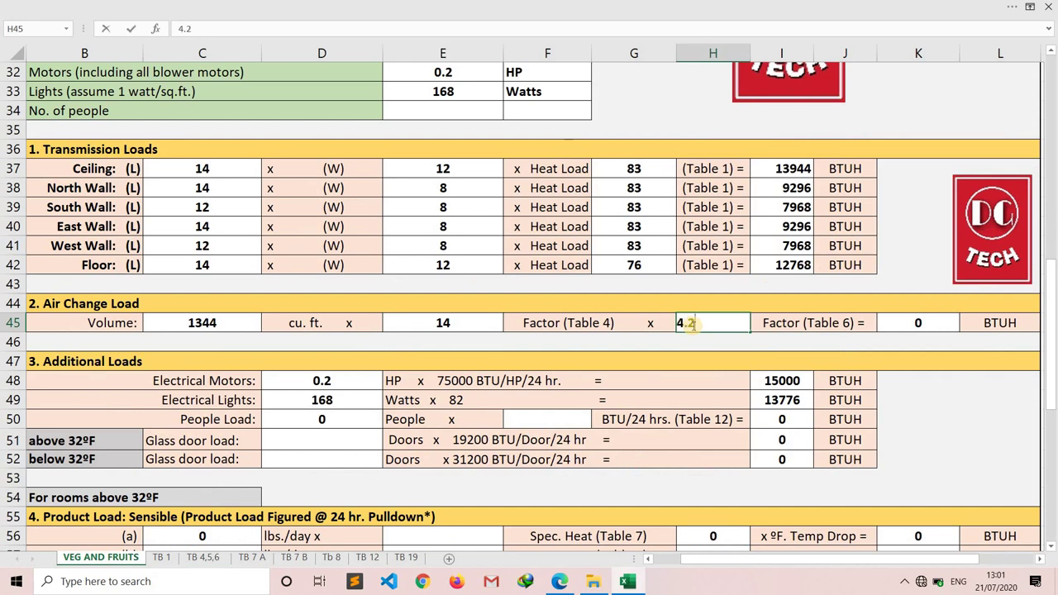
type("7")
left_click(893, 323)
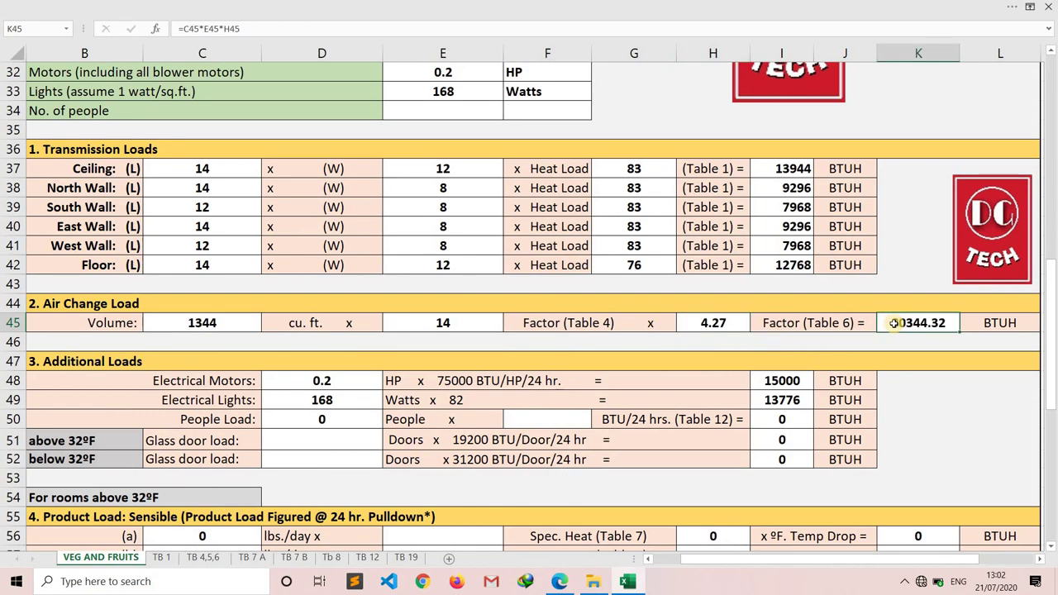
scroll(365, 389, "down", 1)
scroll(365, 389, "down", 1)
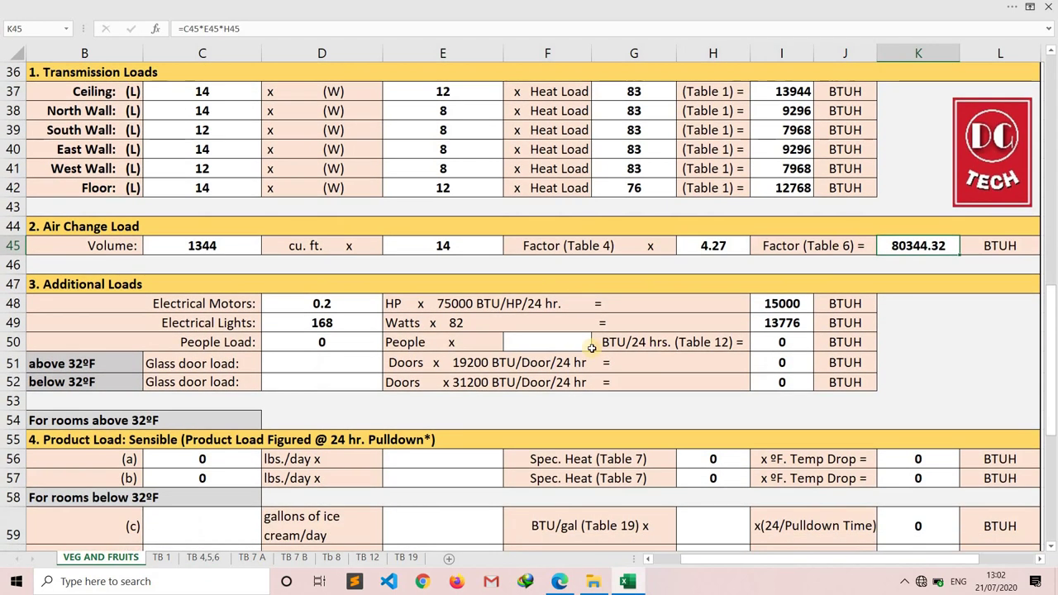
left_click(360, 306)
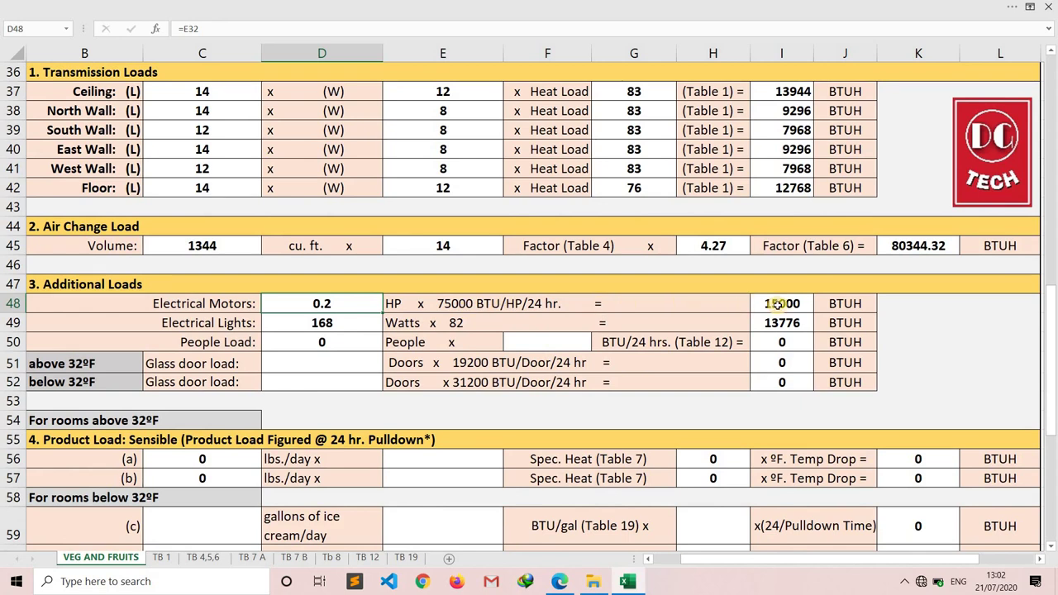
Step: Inspect the motor and lights load formulas yielding 15000 and 13776 BTUH
left_click(777, 303)
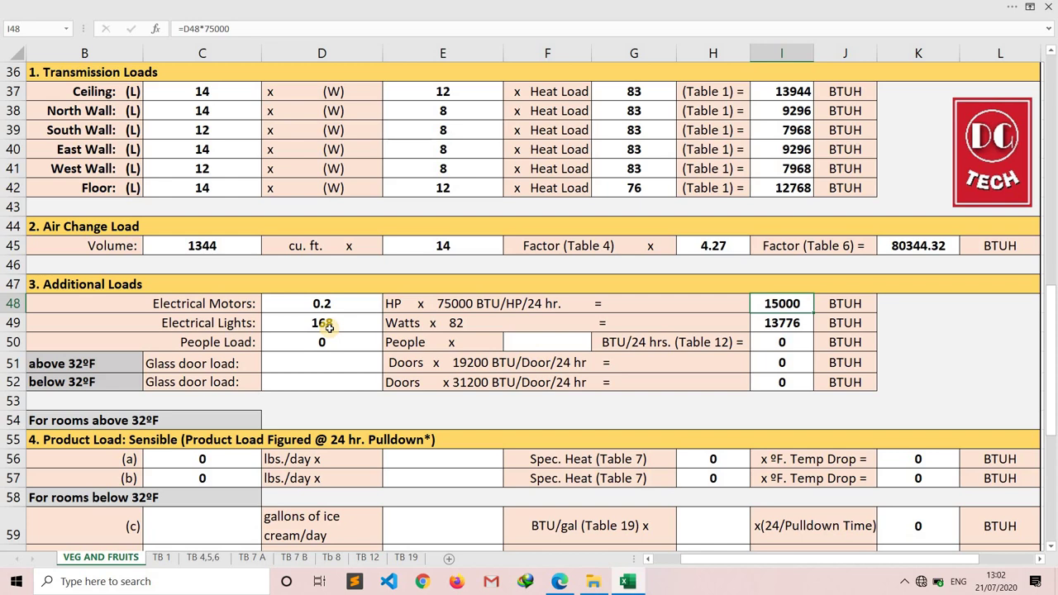
left_click(329, 328)
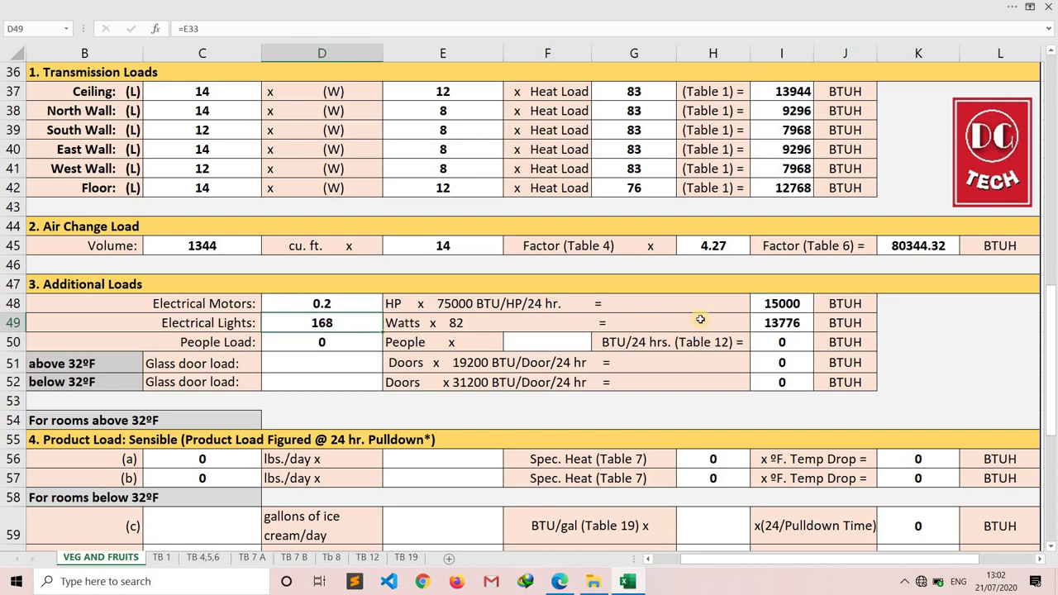
left_click(770, 322)
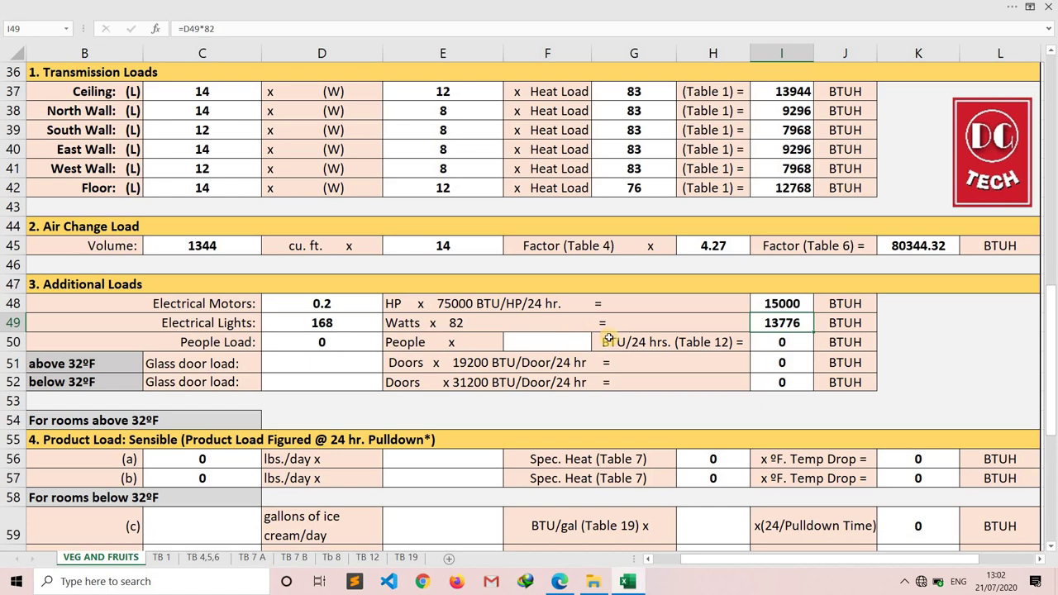
Step: Check the below-32ºF glass door load formula (0 BTUH) and view the 170360 BTUH total
scroll(608, 339, "down", 1)
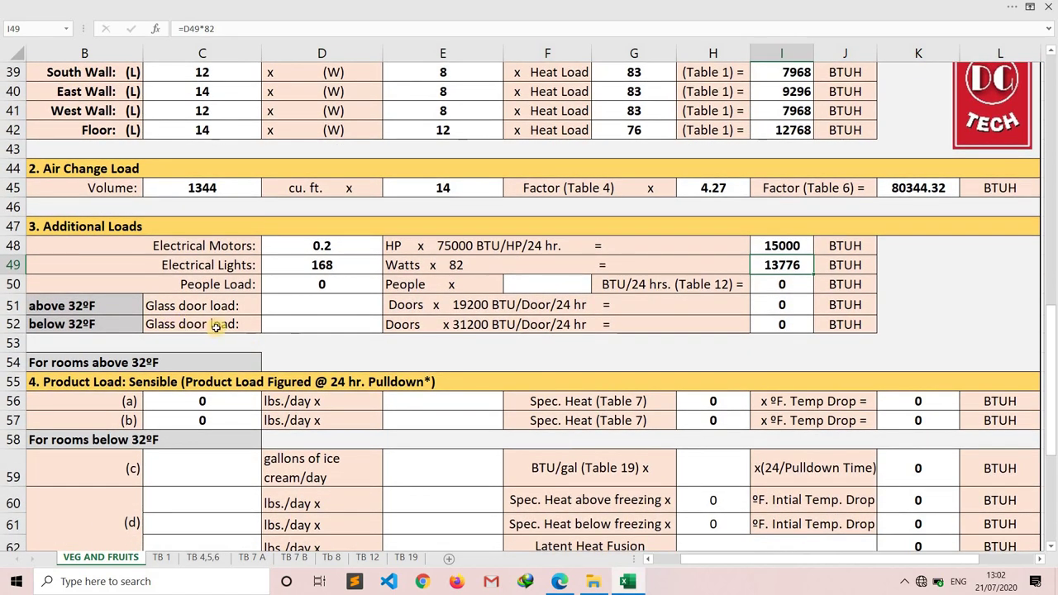
left_click(287, 325)
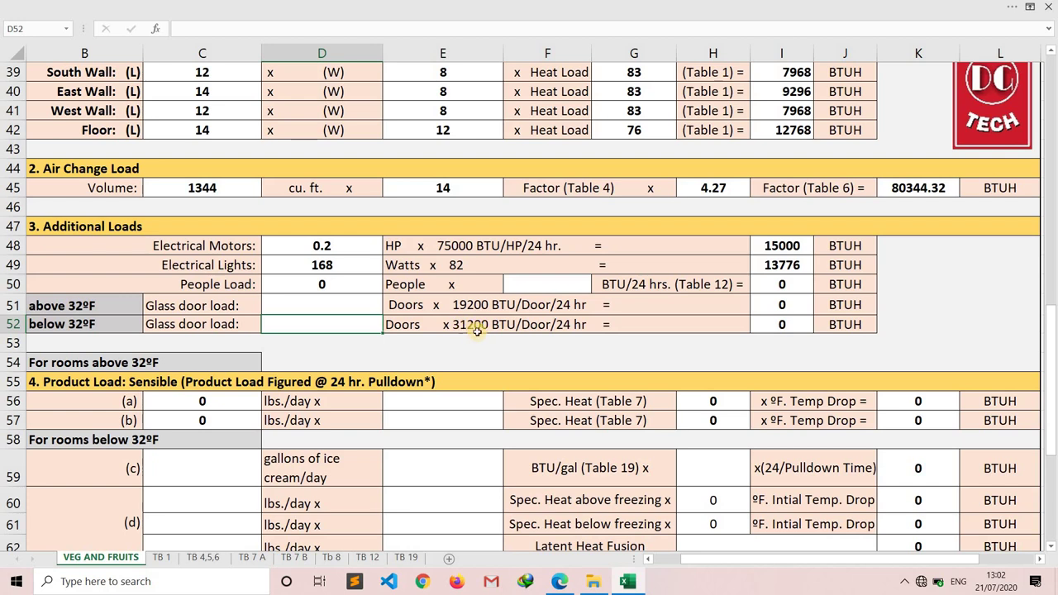
left_click(781, 324)
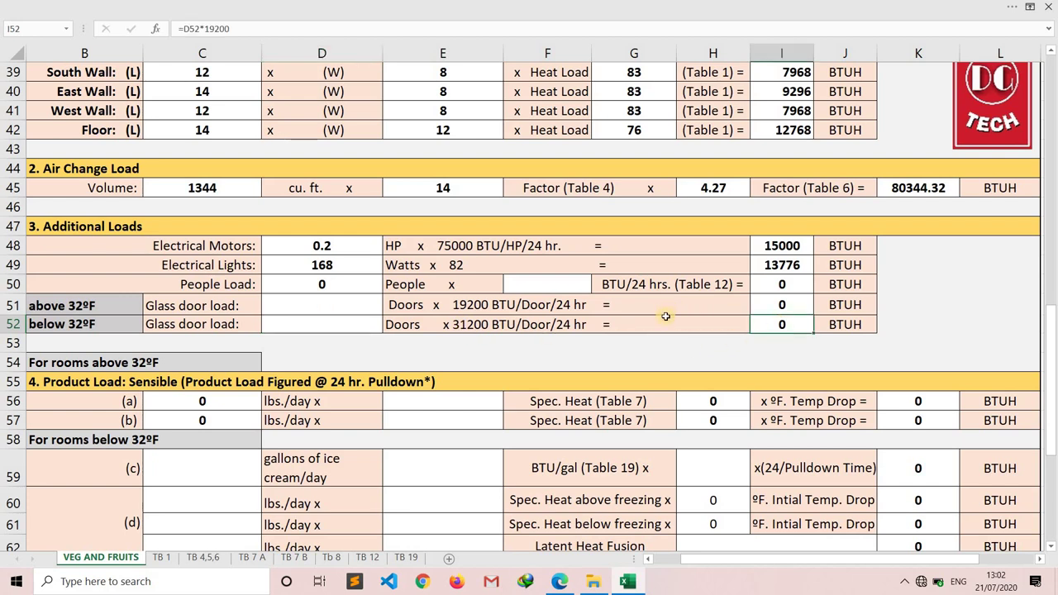
scroll(665, 316, "down", 1)
scroll(665, 317, "down", 1)
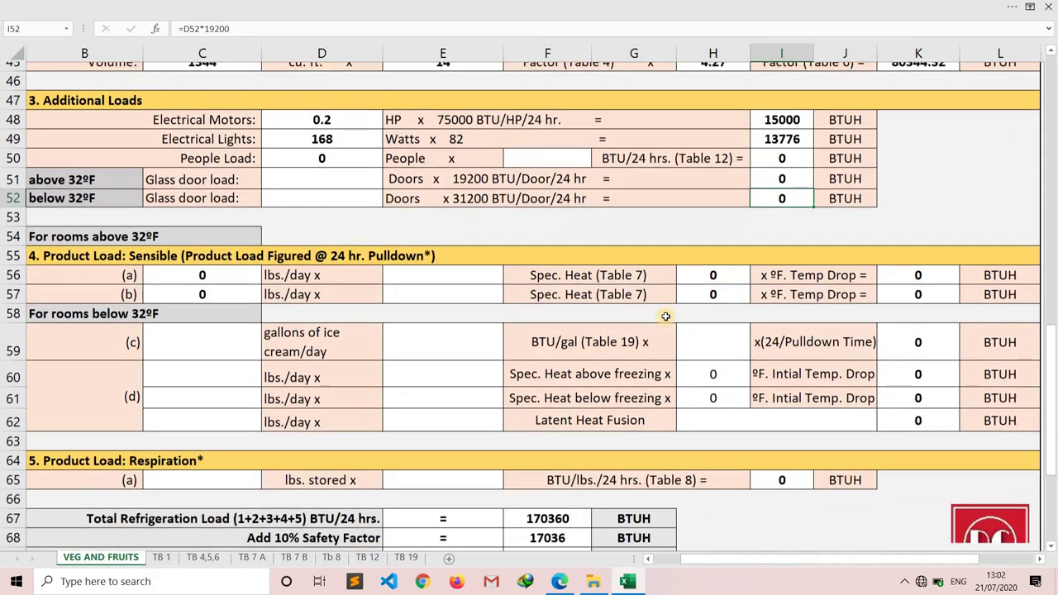
scroll(665, 314, "down", 1)
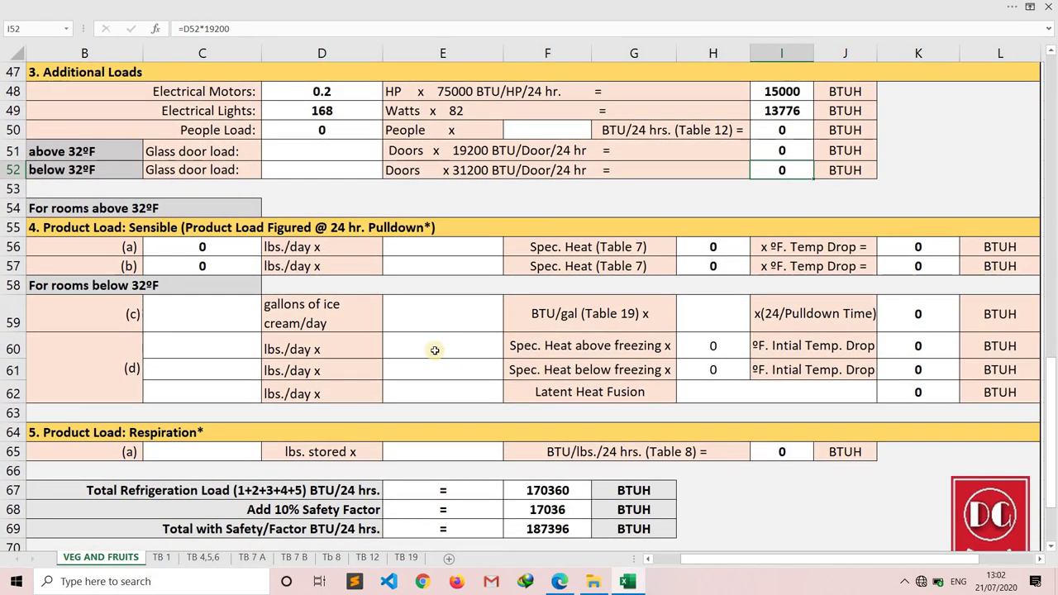
Step: Enter 100 gallons of ice cream per day in C59 and view the TB 19 hardening-load table
left_click(194, 320)
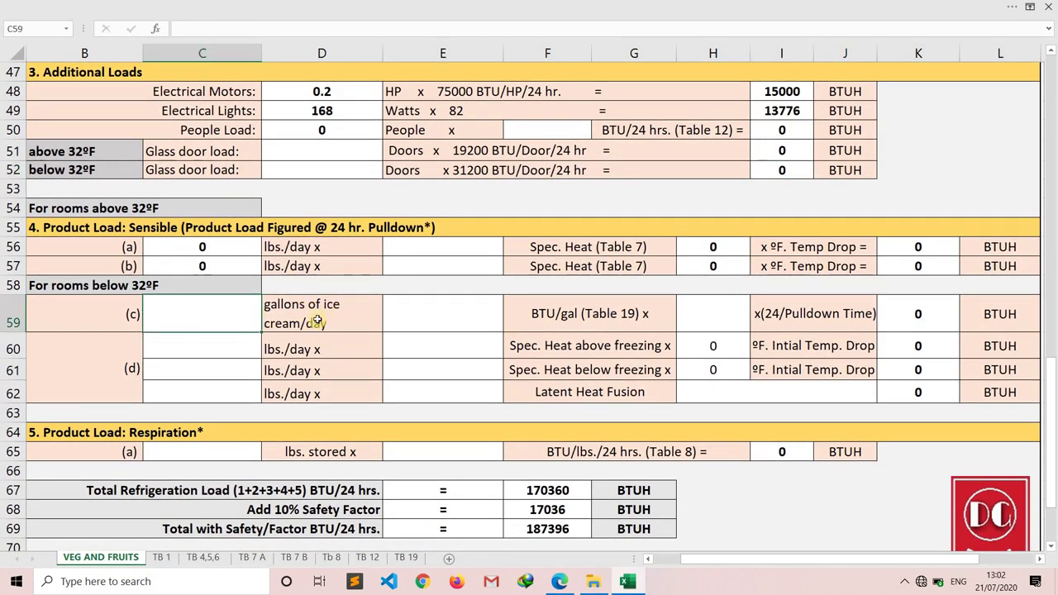
type("1")
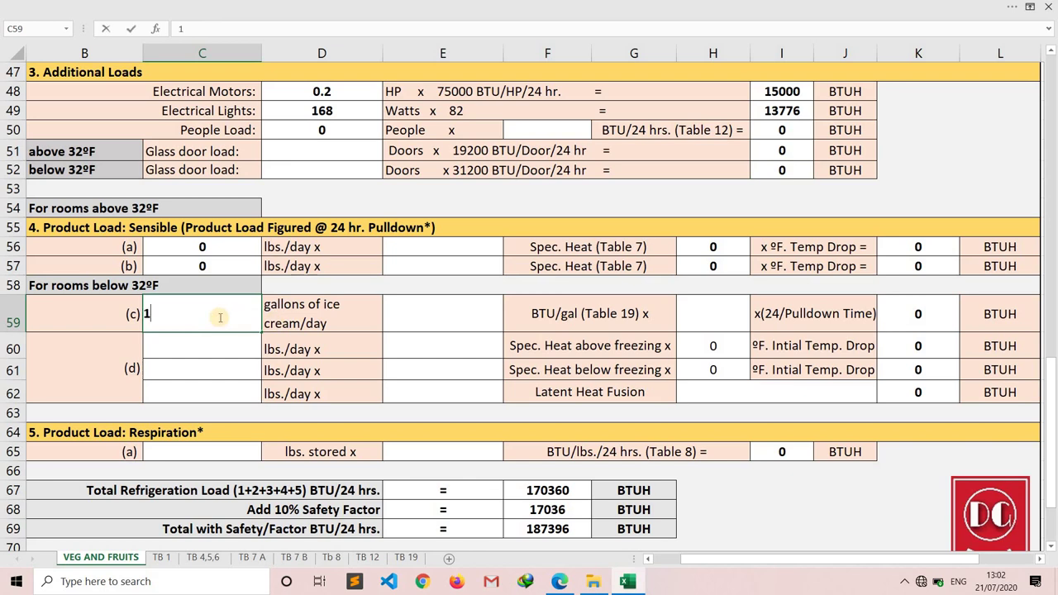
type("00")
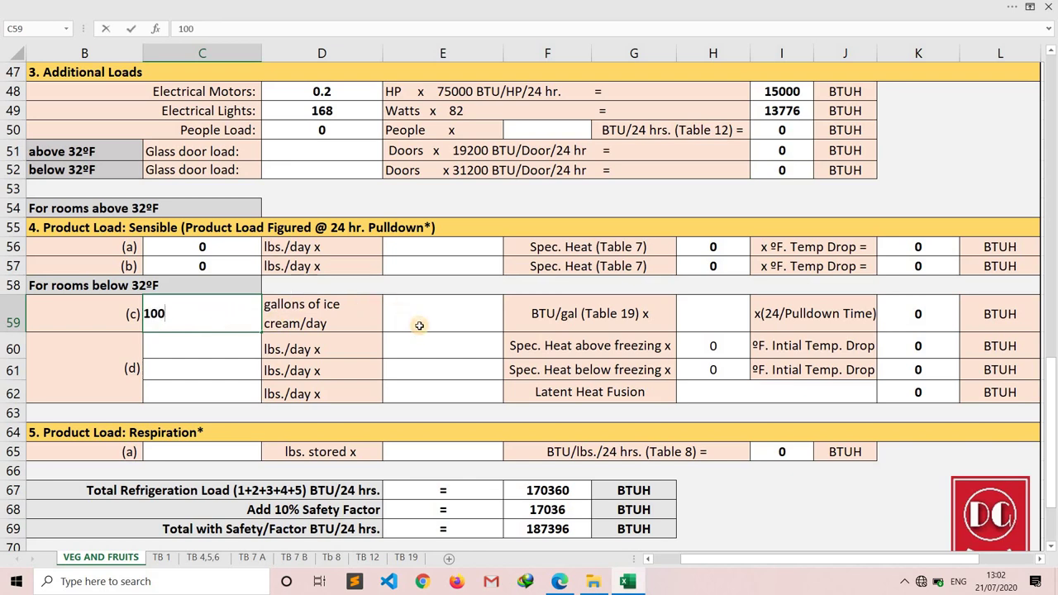
left_click(419, 325)
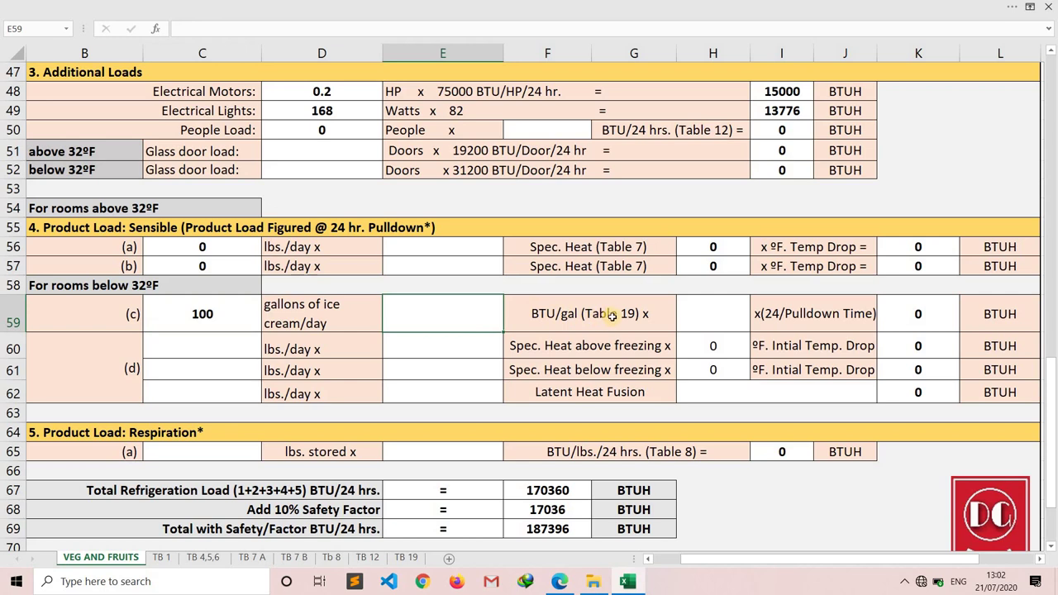
left_click(409, 558)
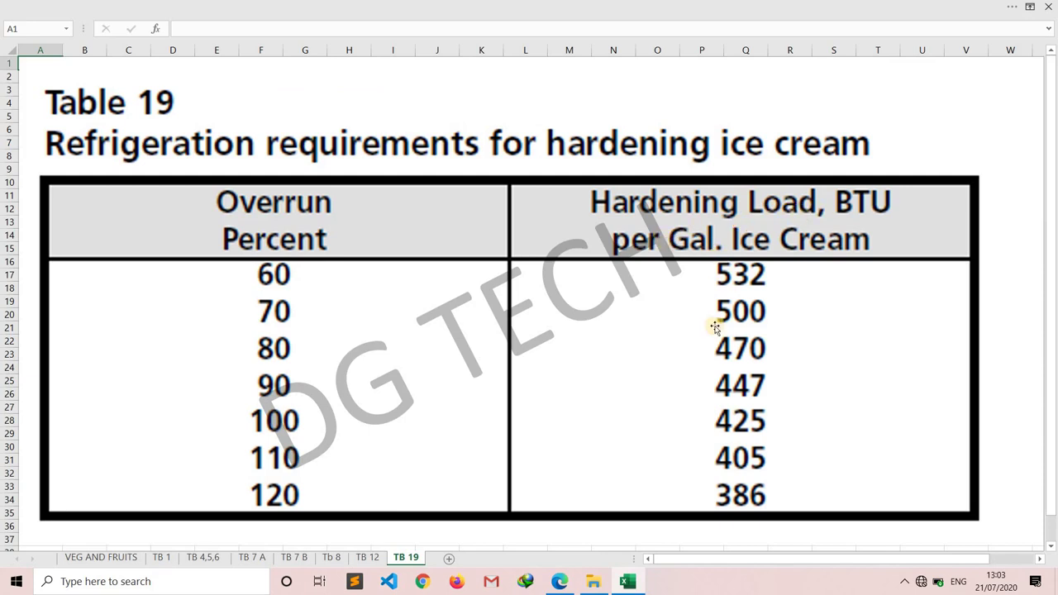
Step: On VEG AND FRUITS, enter 425 BTU/gal in E59 and 2.4 in H59, giving 102000 BTUH
left_click(129, 558)
type("42")
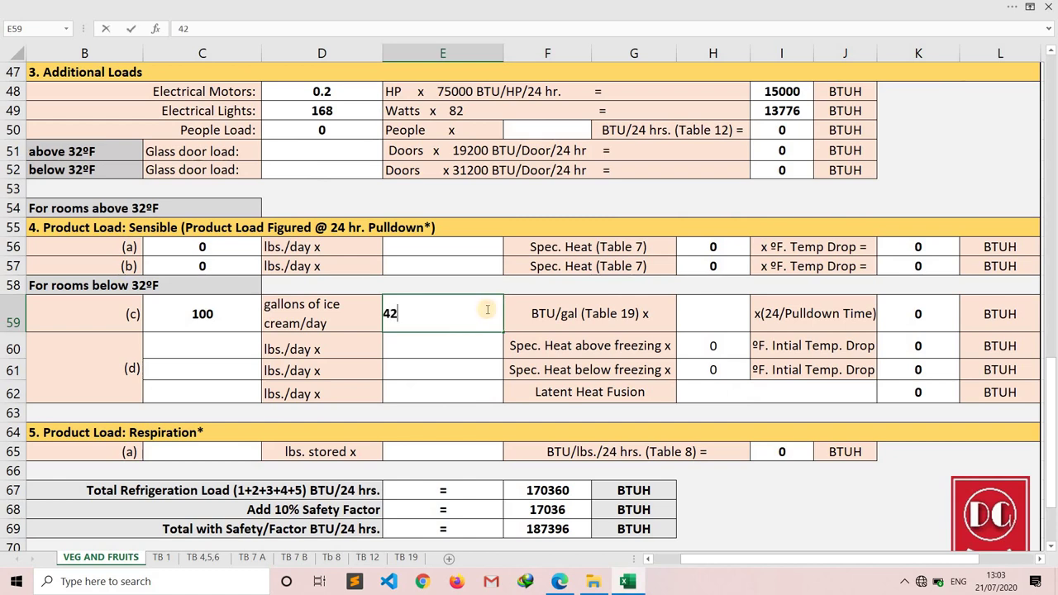
type("5")
left_click(714, 314)
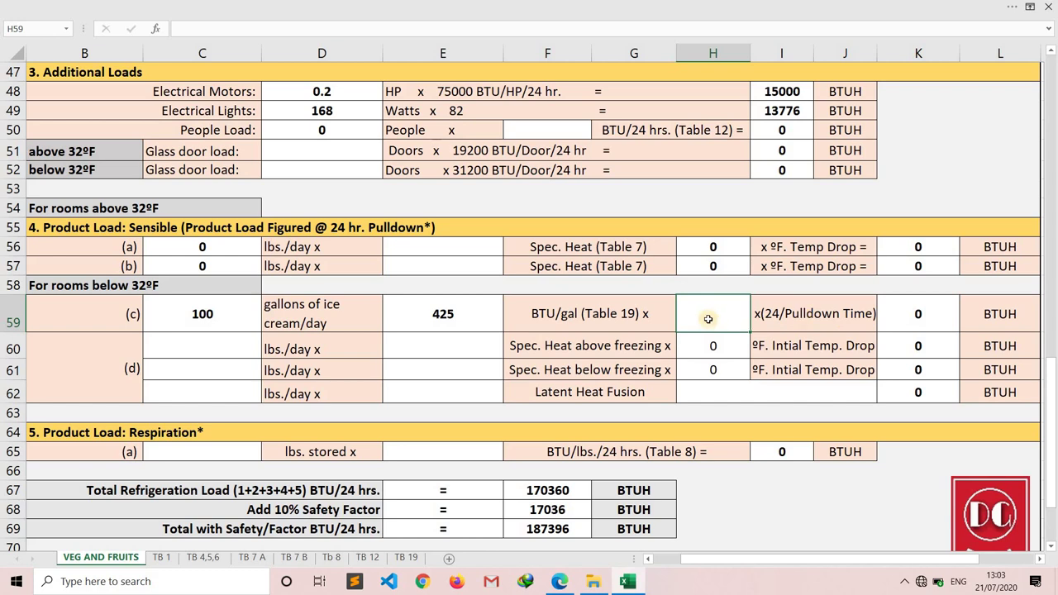
type("2.4")
left_click(779, 316)
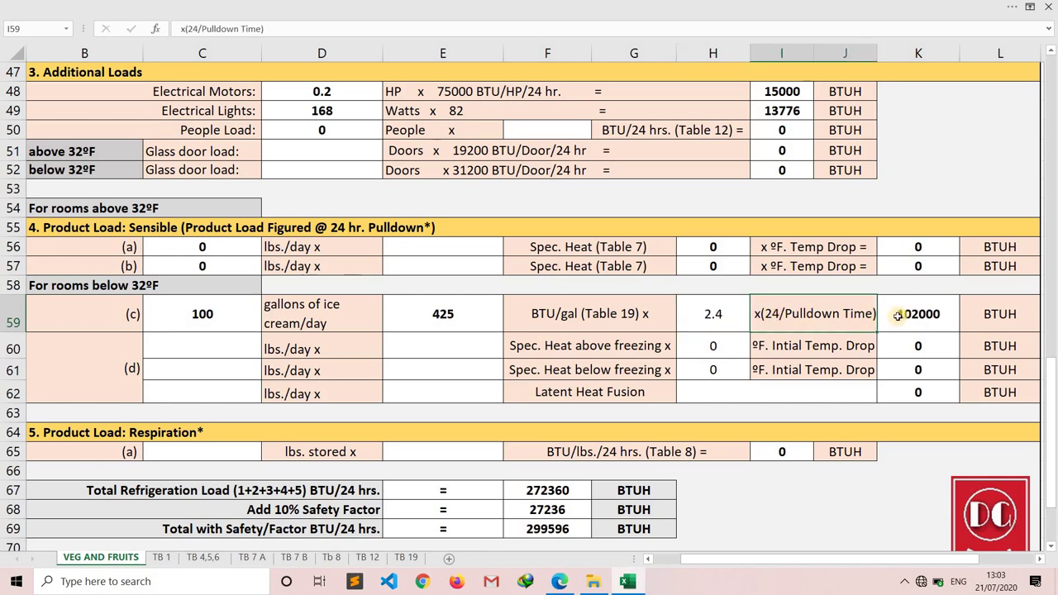
left_click(904, 315)
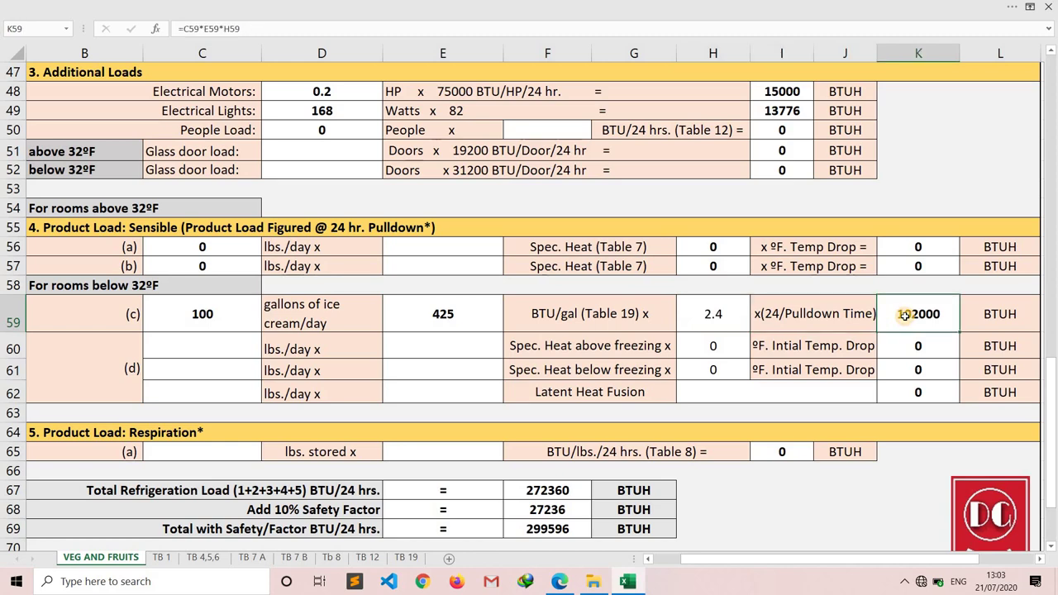
scroll(909, 311, "down", 1)
scroll(814, 338, "down", 1)
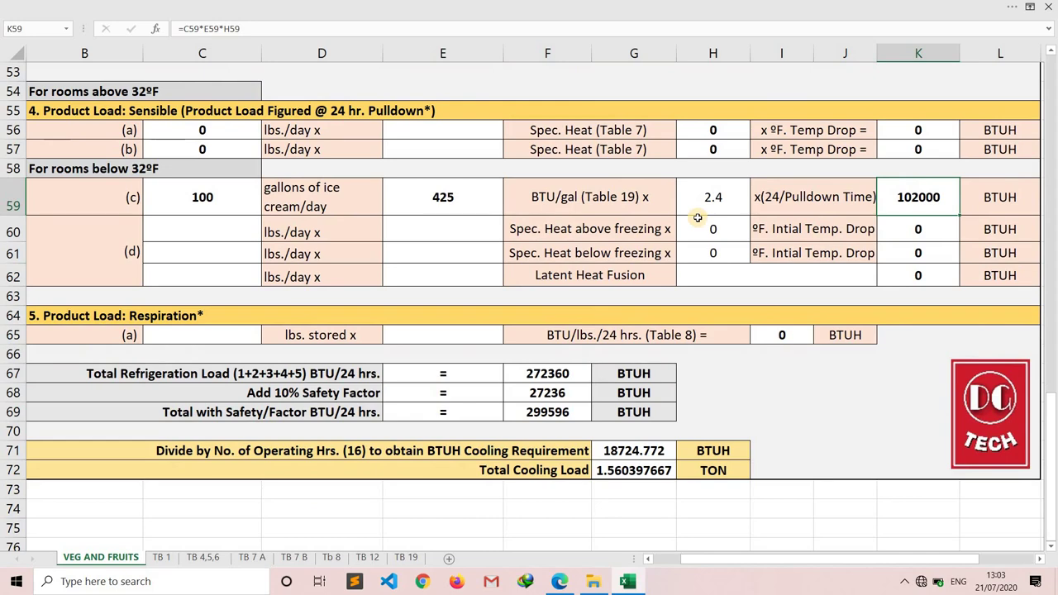
scroll(697, 218, "up", 2)
scroll(697, 217, "up", 2)
scroll(771, 247, "up", 4)
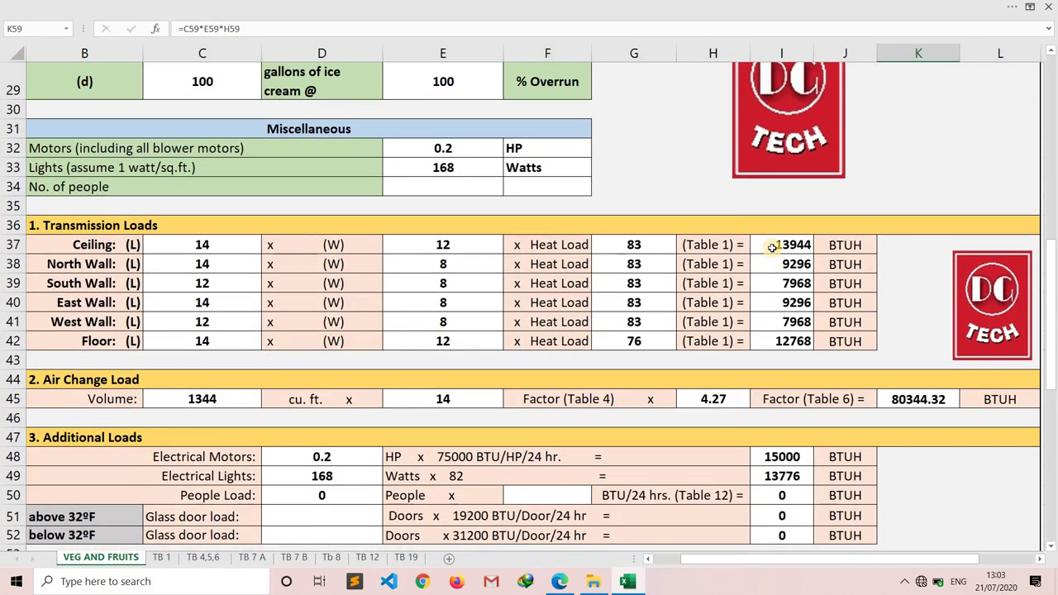
scroll(859, 343, "down", 1)
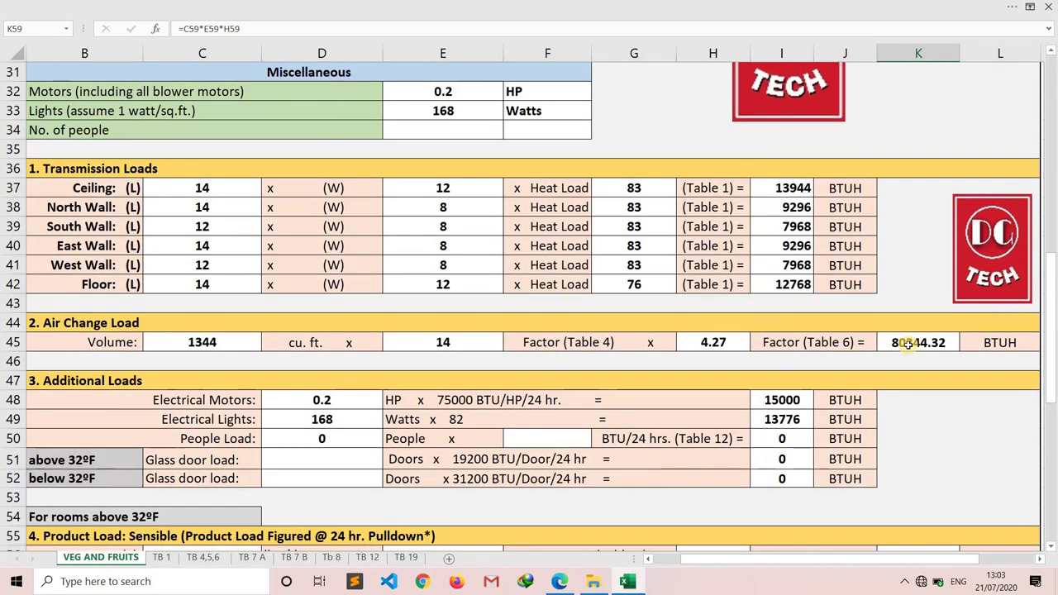
scroll(904, 343, "down", 1)
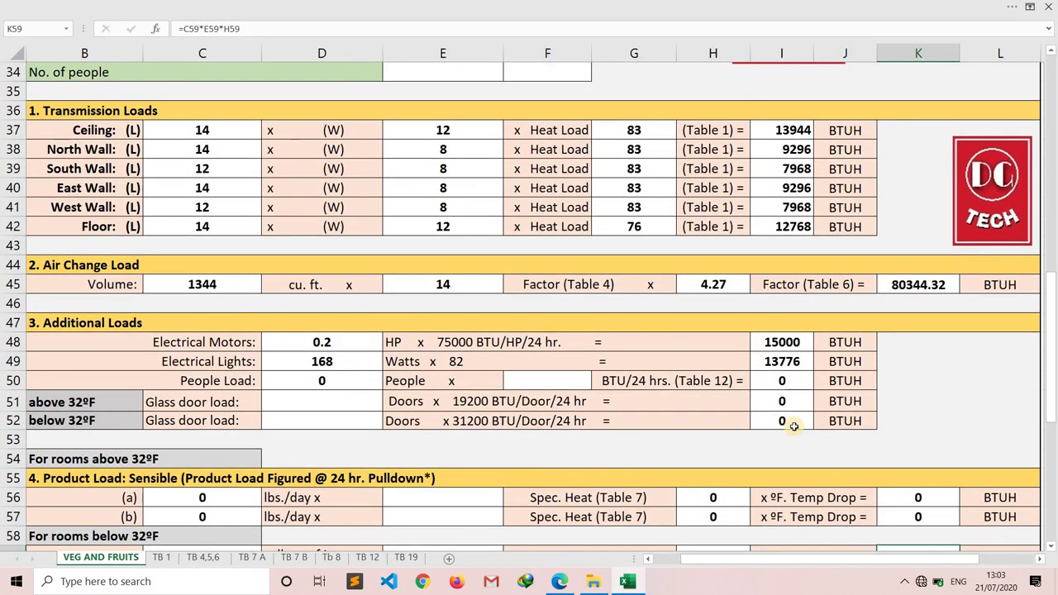
scroll(793, 426, "down", 1)
scroll(856, 444, "down", 1)
scroll(914, 378, "down", 2)
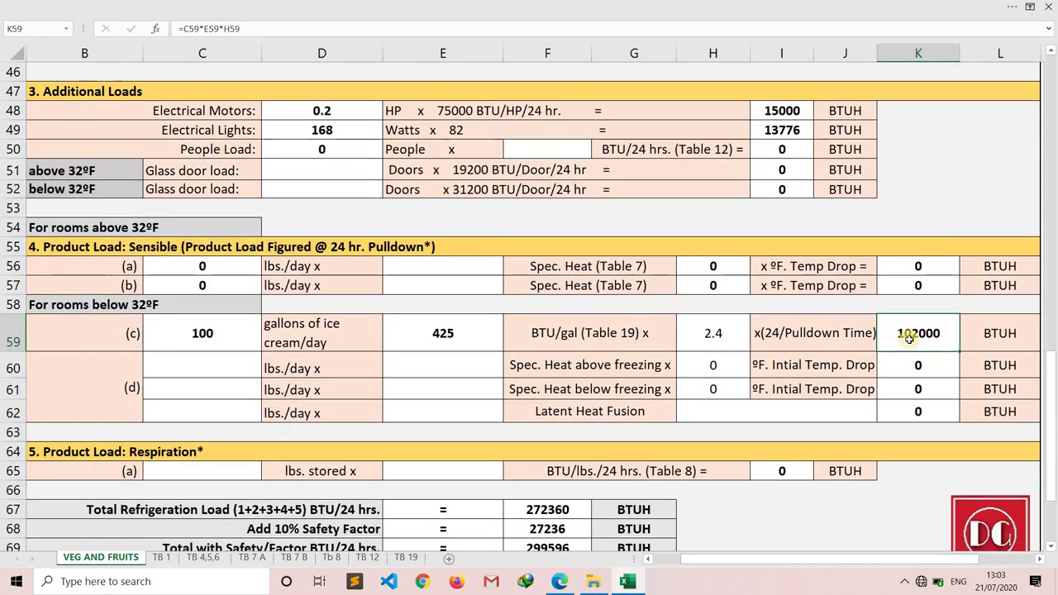
left_click(553, 509)
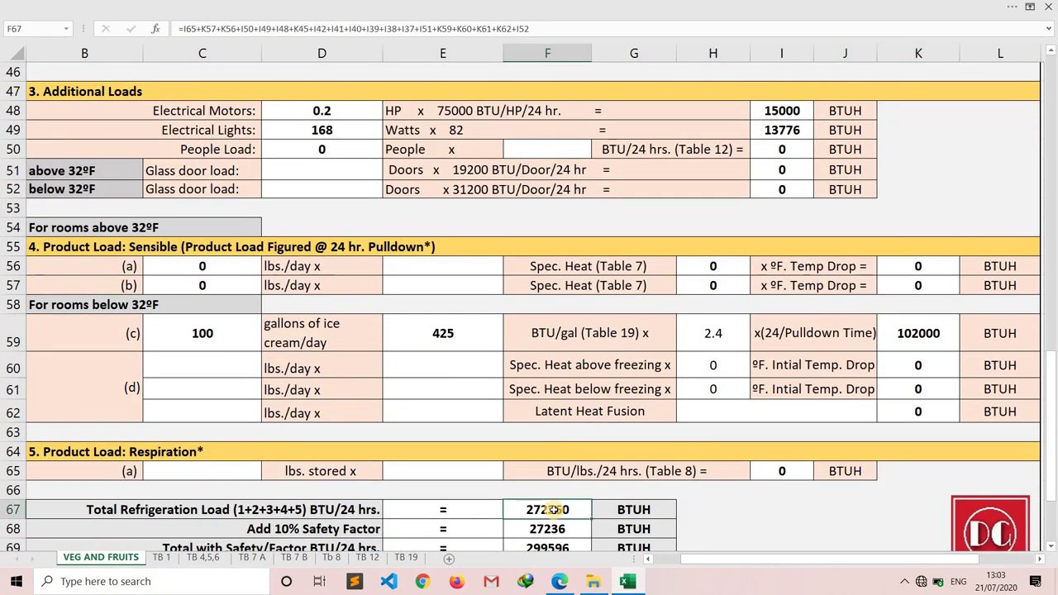
scroll(549, 496, "down", 1)
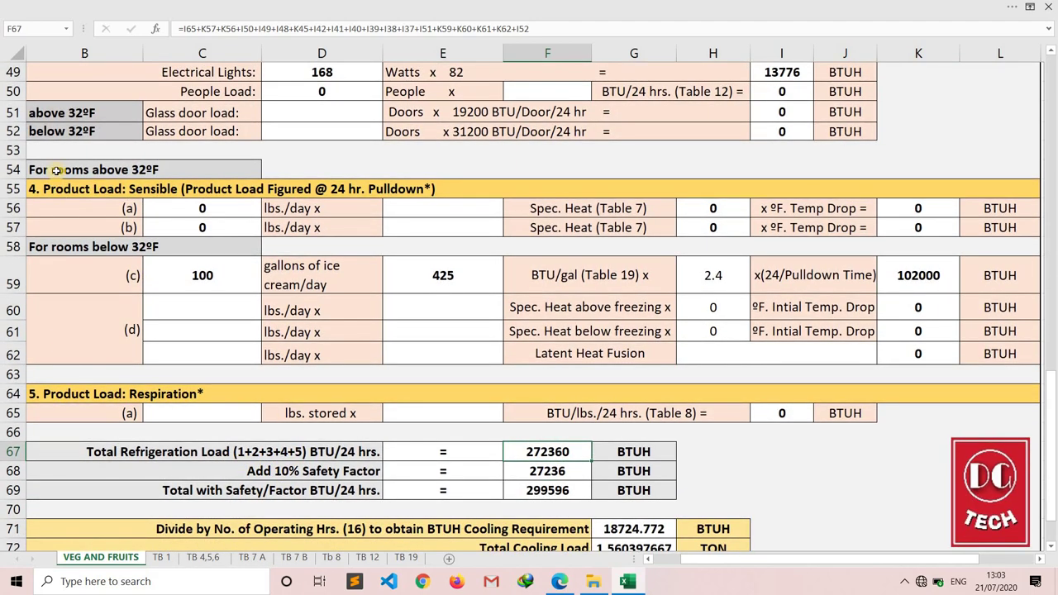
scroll(55, 169, "up", 2)
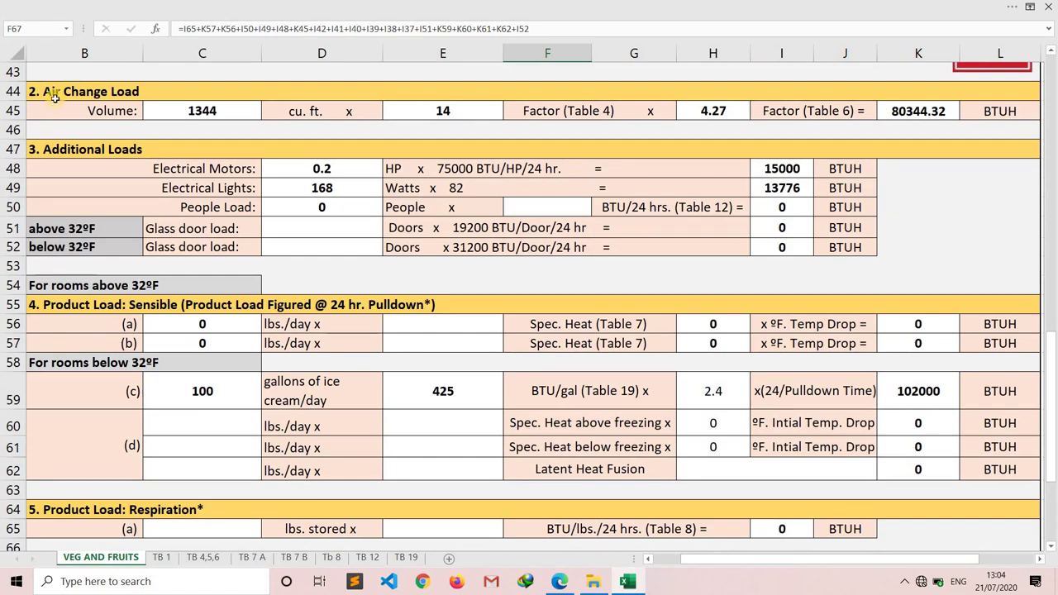
scroll(49, 80, "up", 2)
scroll(50, 81, "up", 2)
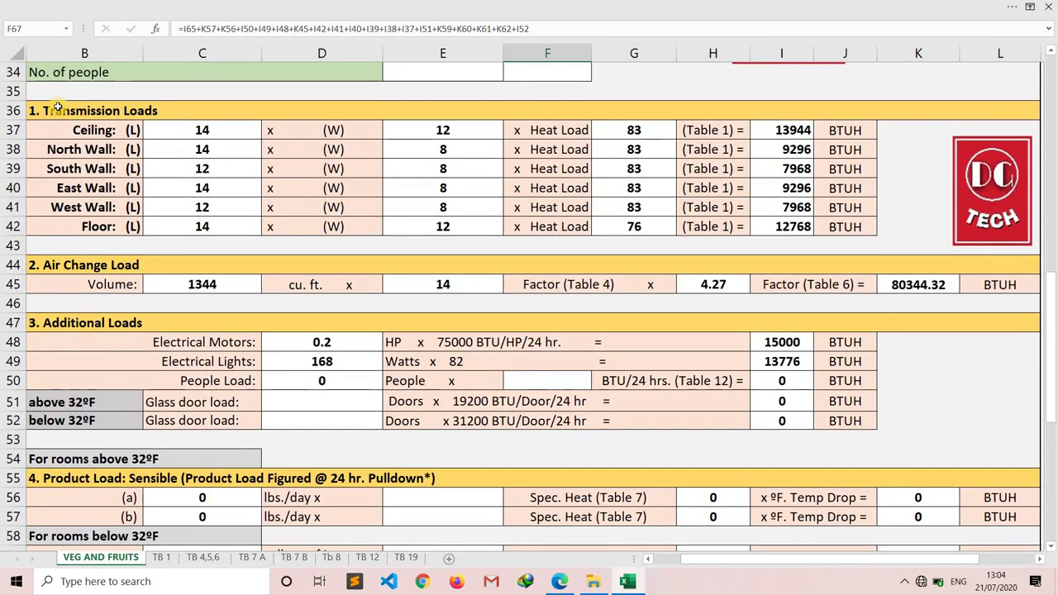
scroll(58, 107, "down", 3)
scroll(578, 380, "down", 3)
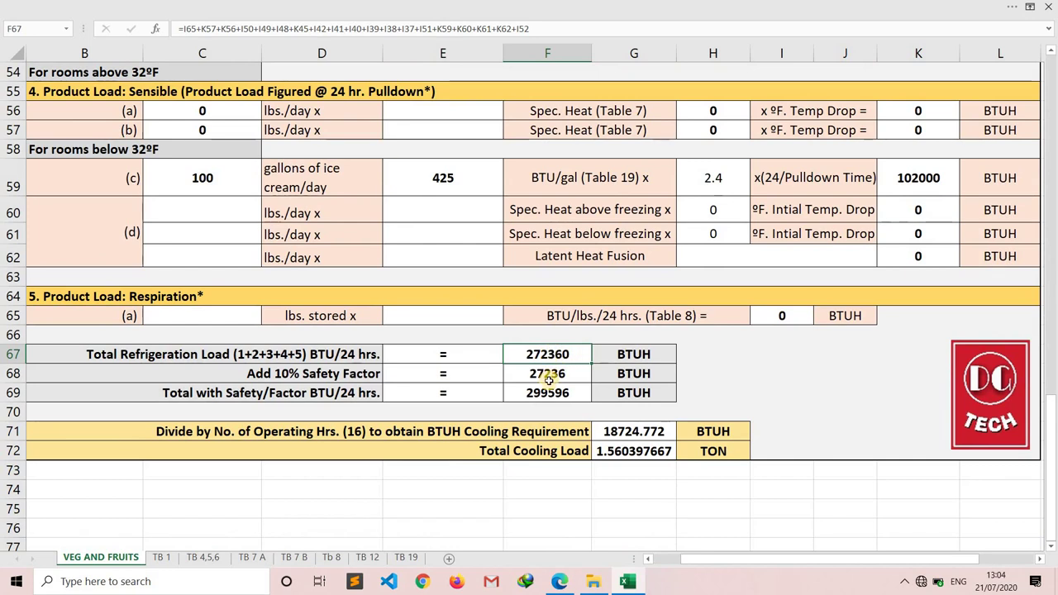
left_click(548, 380)
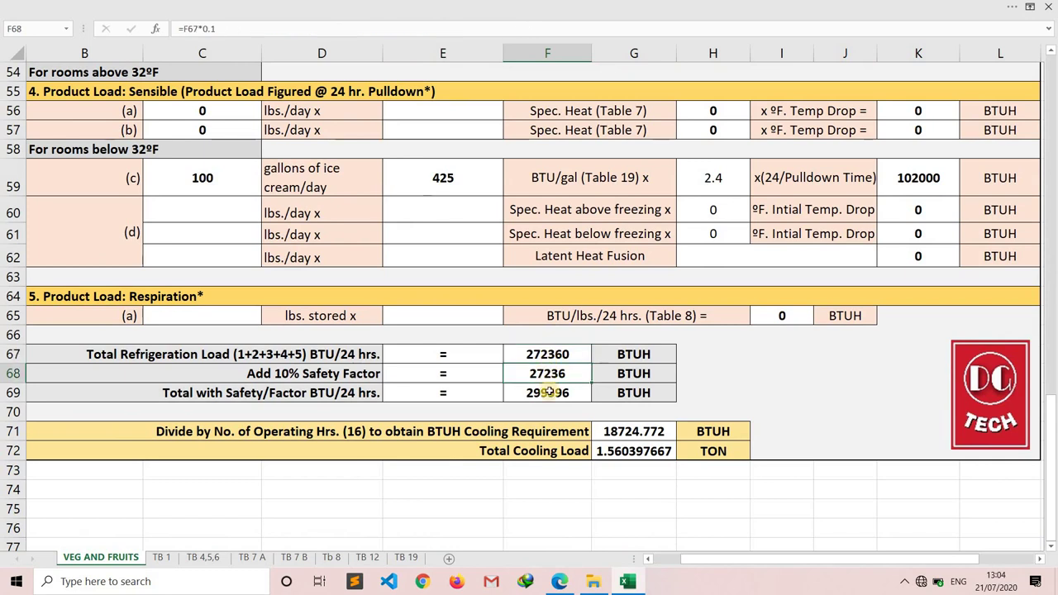
left_click(549, 392)
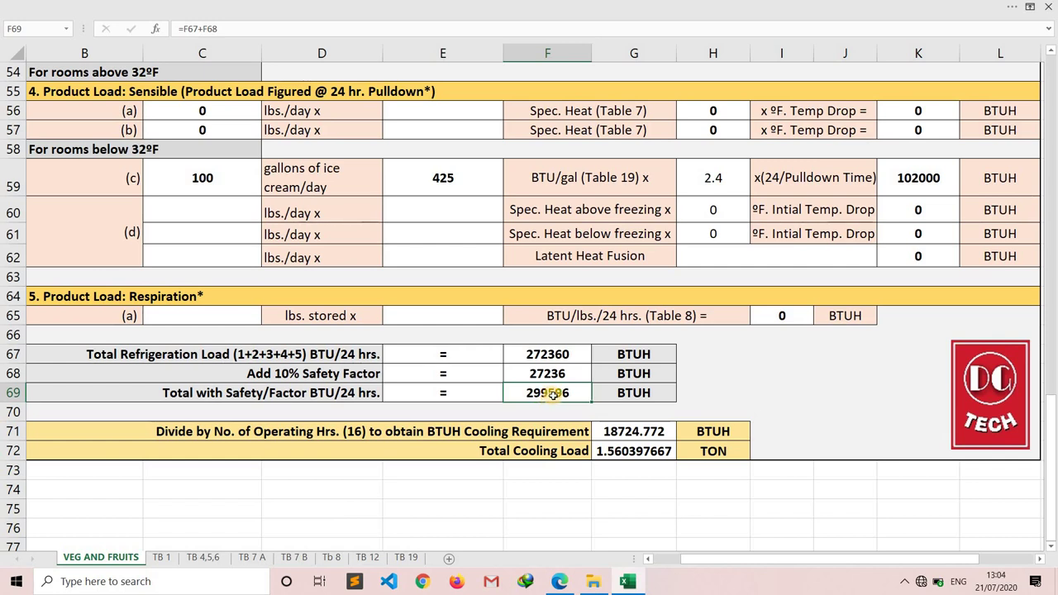
left_click(642, 431)
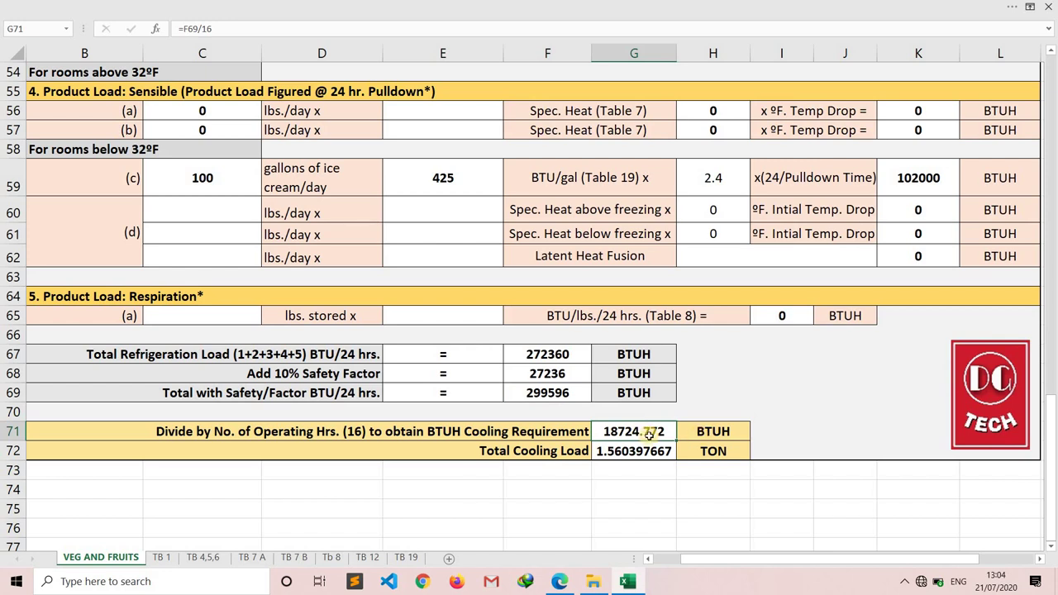
left_click(641, 453)
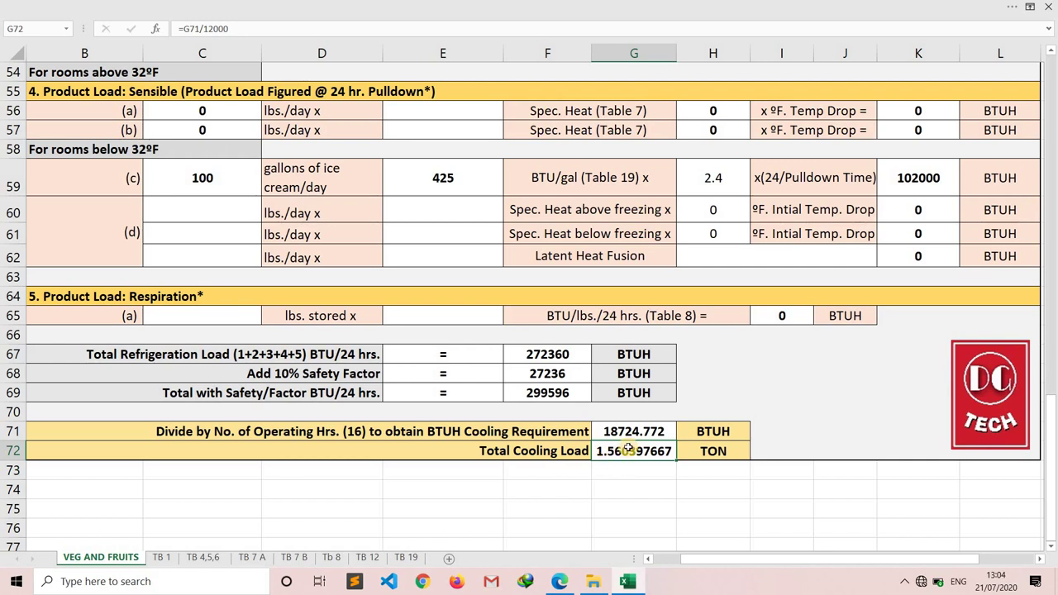
scroll(628, 447, "up", 1)
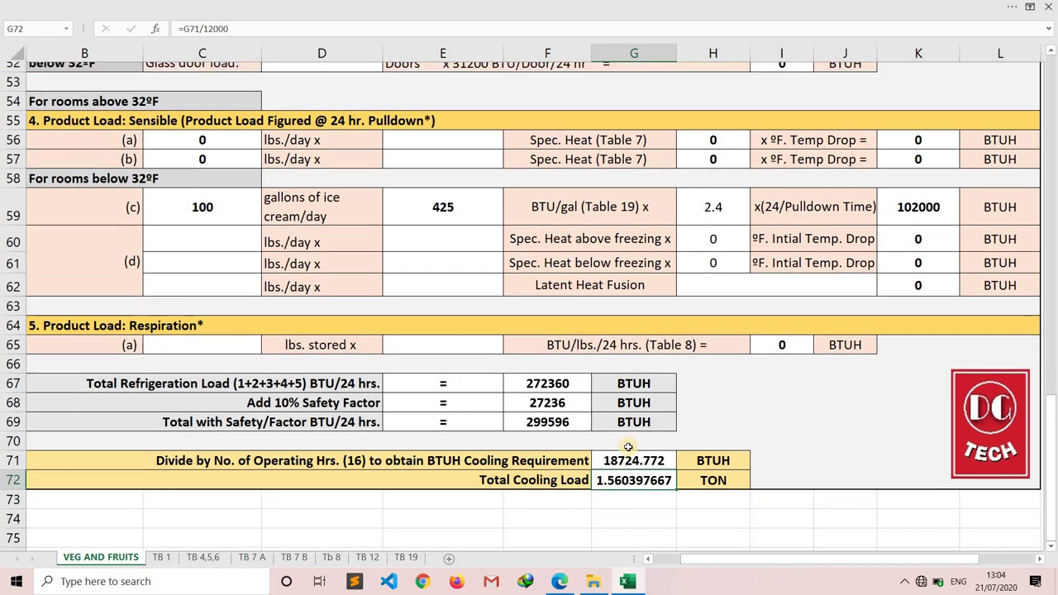
scroll(628, 447, "up", 1)
scroll(628, 447, "up", 3)
scroll(628, 447, "up", 4)
scroll(628, 447, "up", 5)
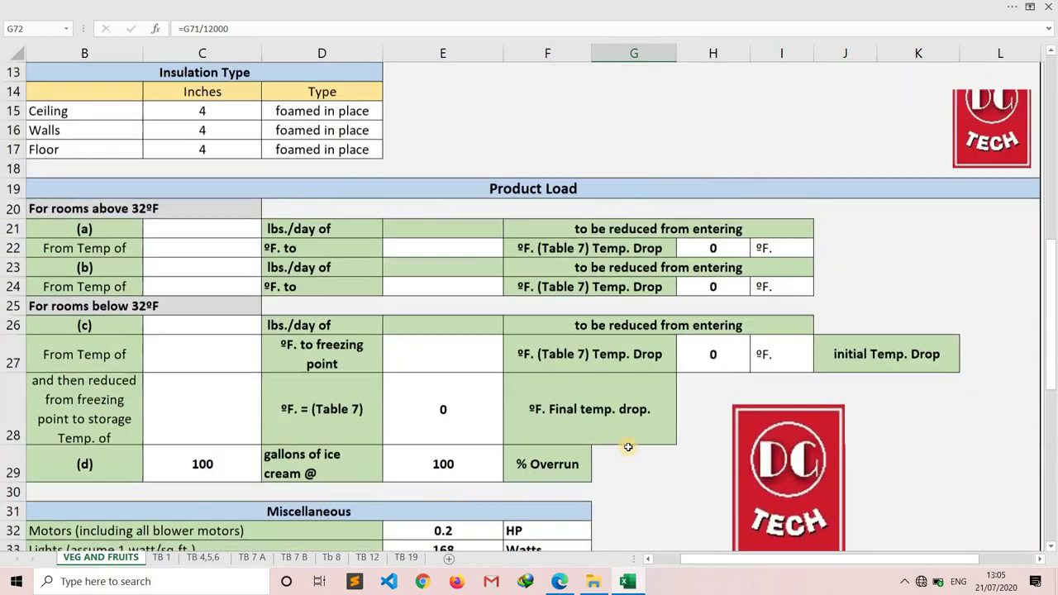
scroll(628, 447, "up", 1)
scroll(628, 447, "up", 3)
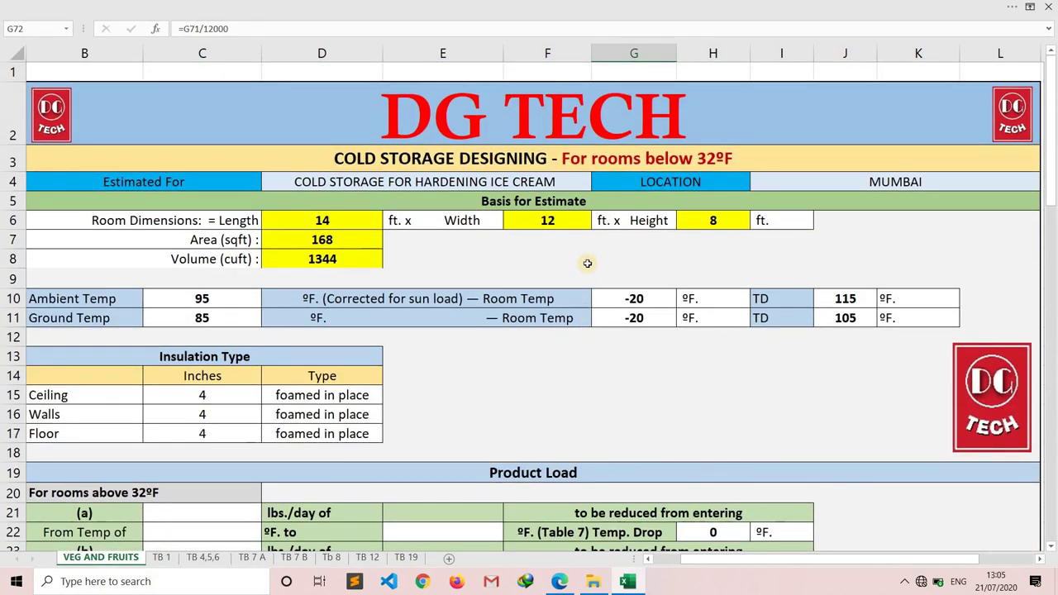